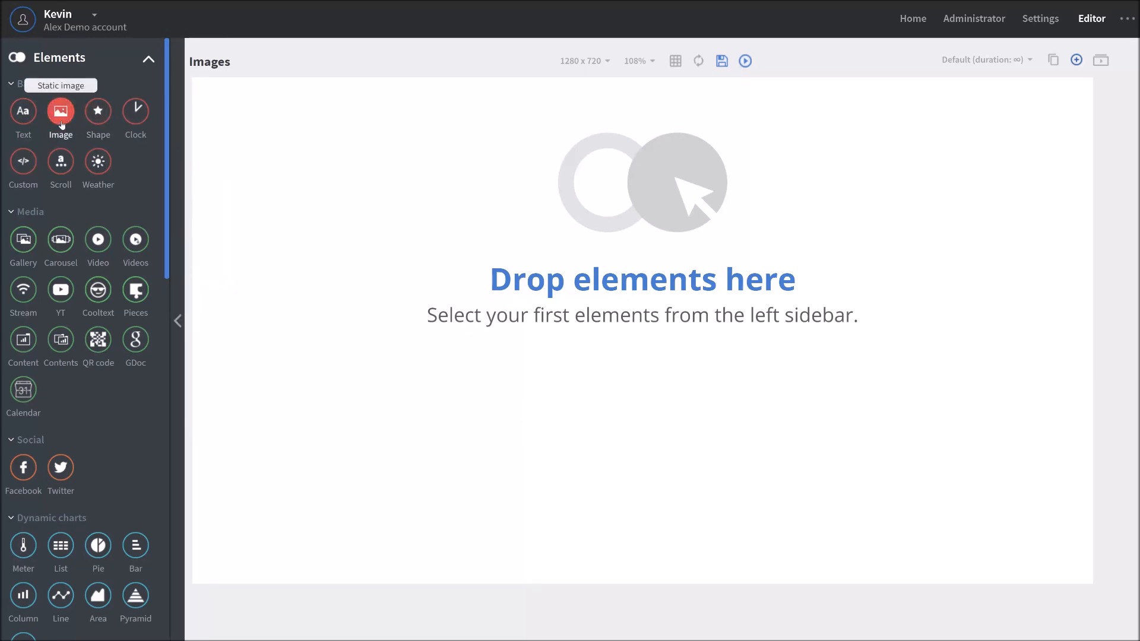
Add a static image element sized to one quarter of the page's width and height, centred horizontally and vertically.
{"action": "left_click_drag", "start_coordinate": [63, 119], "coordinate": [483, 189]}
{"action": "left_click_drag", "start_coordinate": [562, 257], "coordinate": [677, 294]}
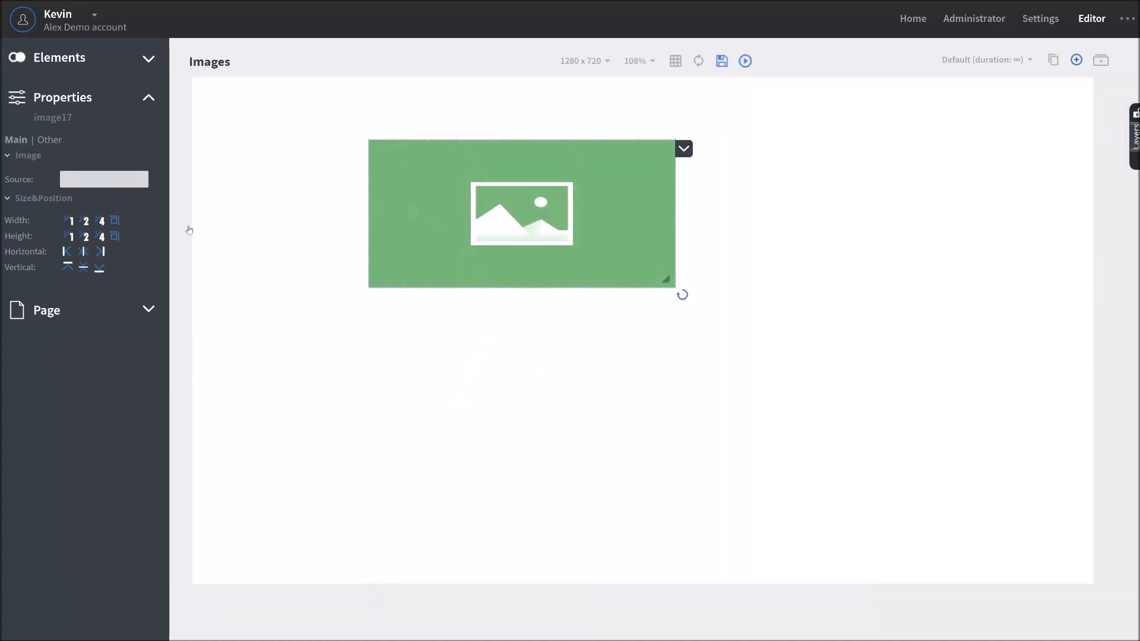
{"action": "left_click", "coordinate": [101, 224]}
{"action": "left_click", "coordinate": [101, 239]}
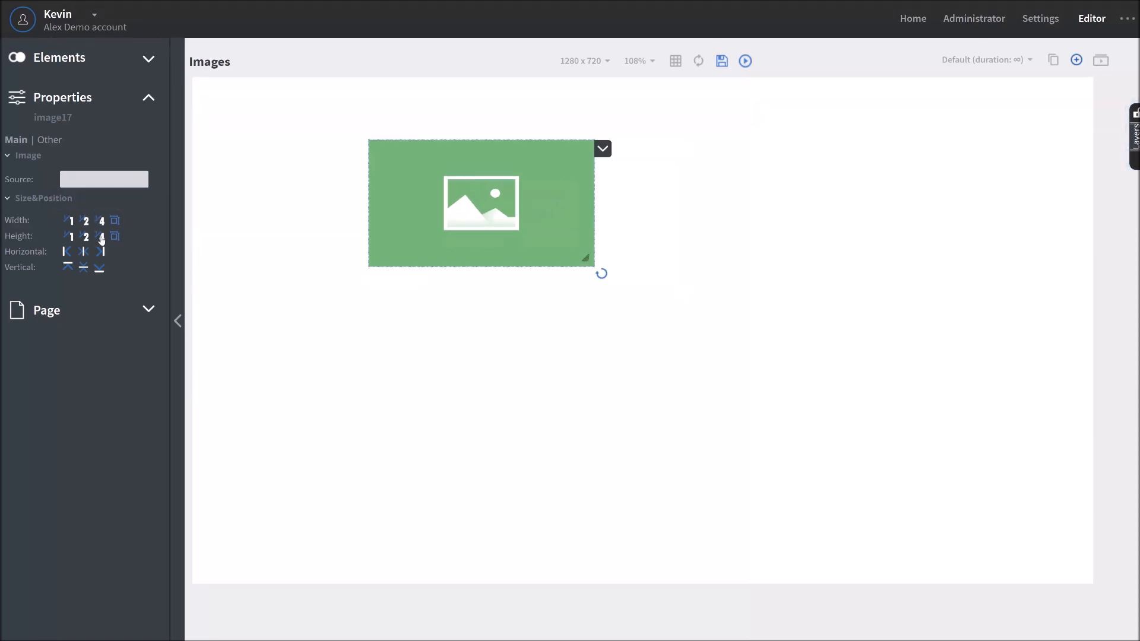
{"action": "left_click", "coordinate": [87, 256]}
{"action": "left_click", "coordinate": [85, 269]}
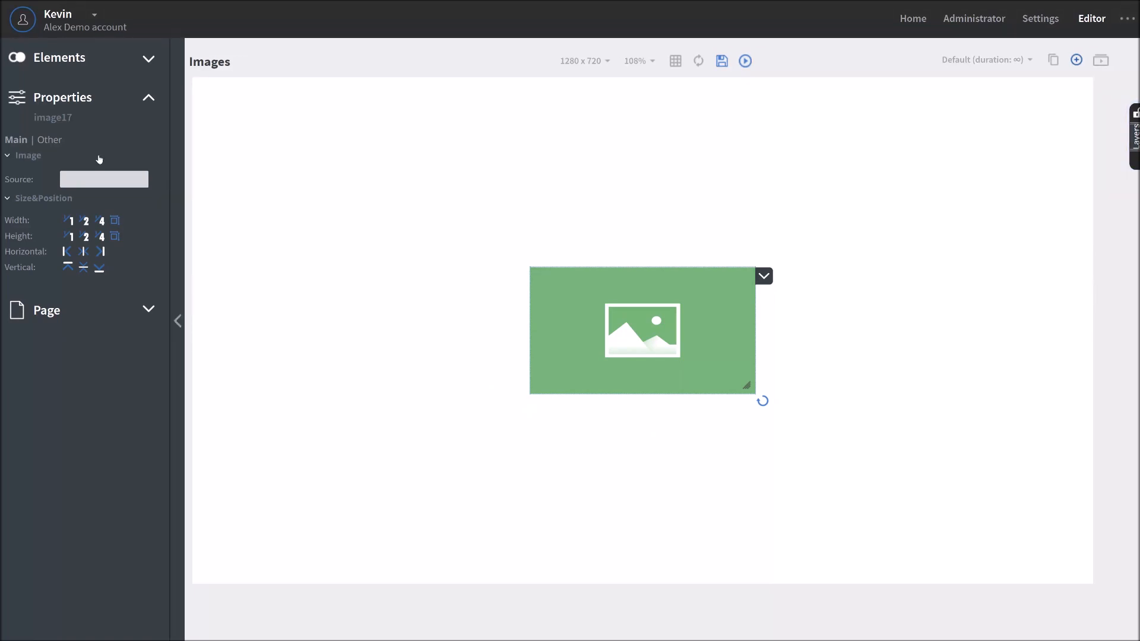
Open the image's source chooser and look through the image templates and the external URL option, returning to the account's files.
{"action": "mouse_move", "coordinate": [104, 180]}
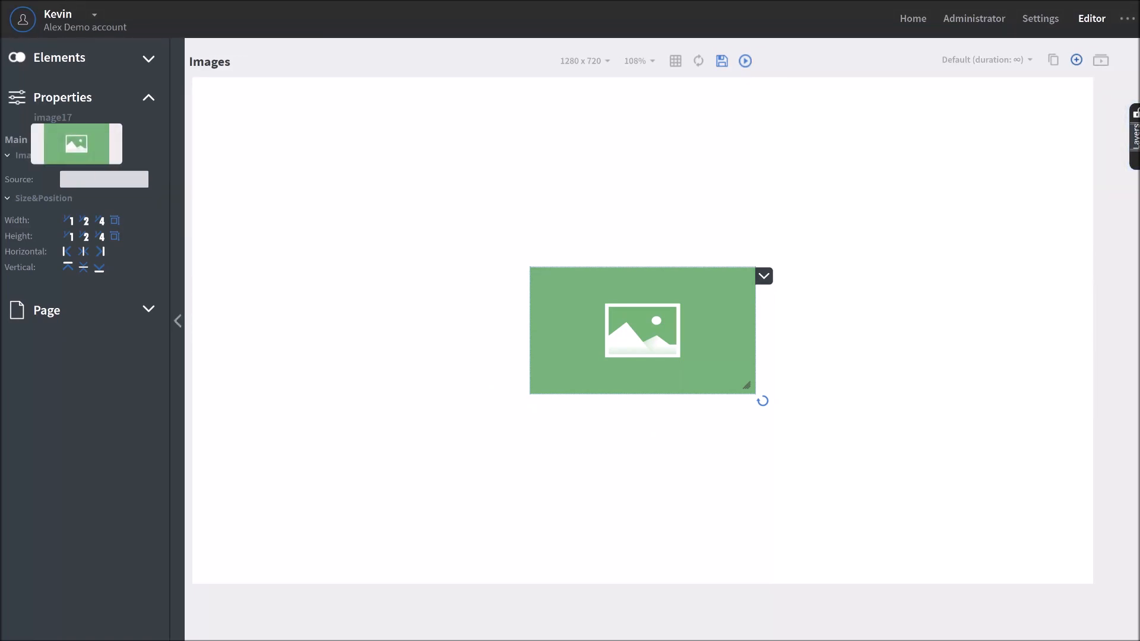
{"action": "left_click", "coordinate": [88, 180]}
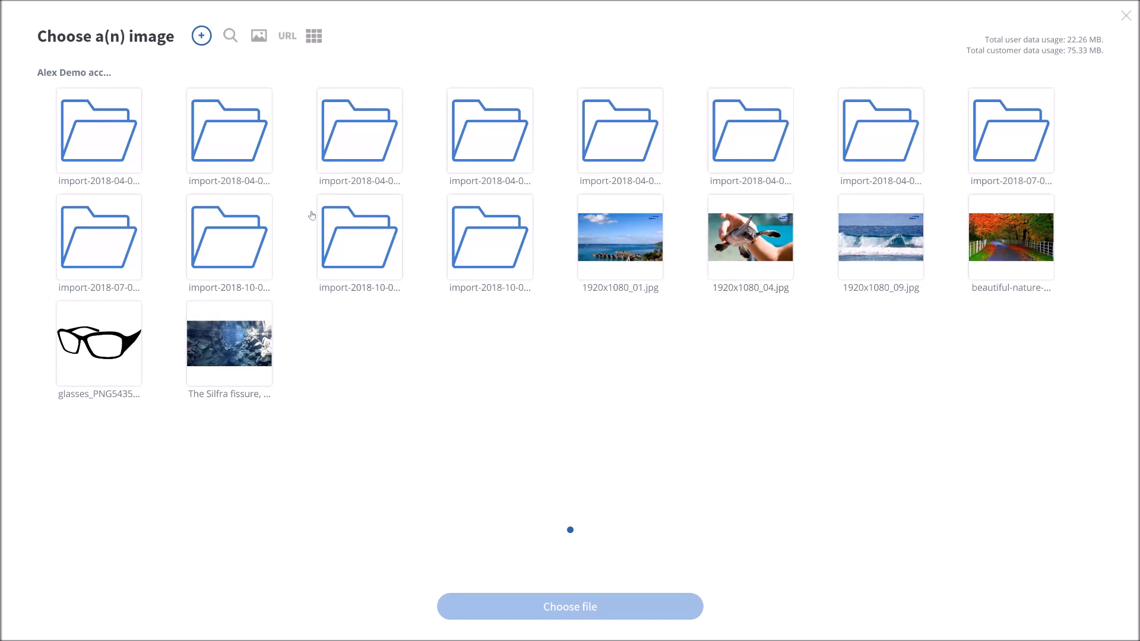
{"action": "left_click", "coordinate": [260, 41]}
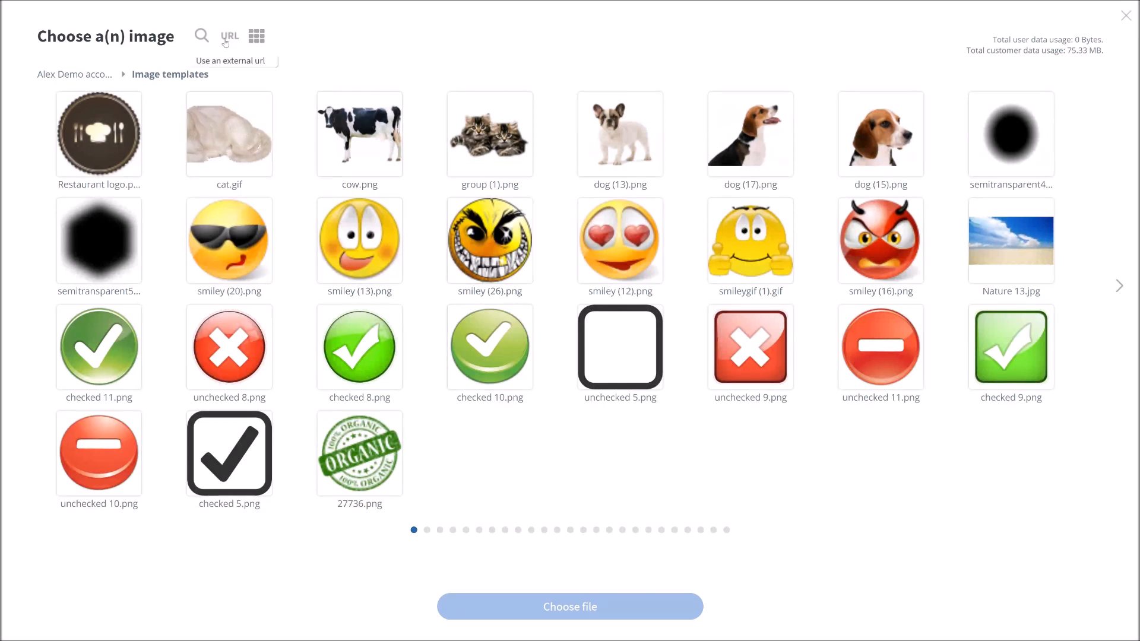
{"action": "left_click", "coordinate": [229, 37]}
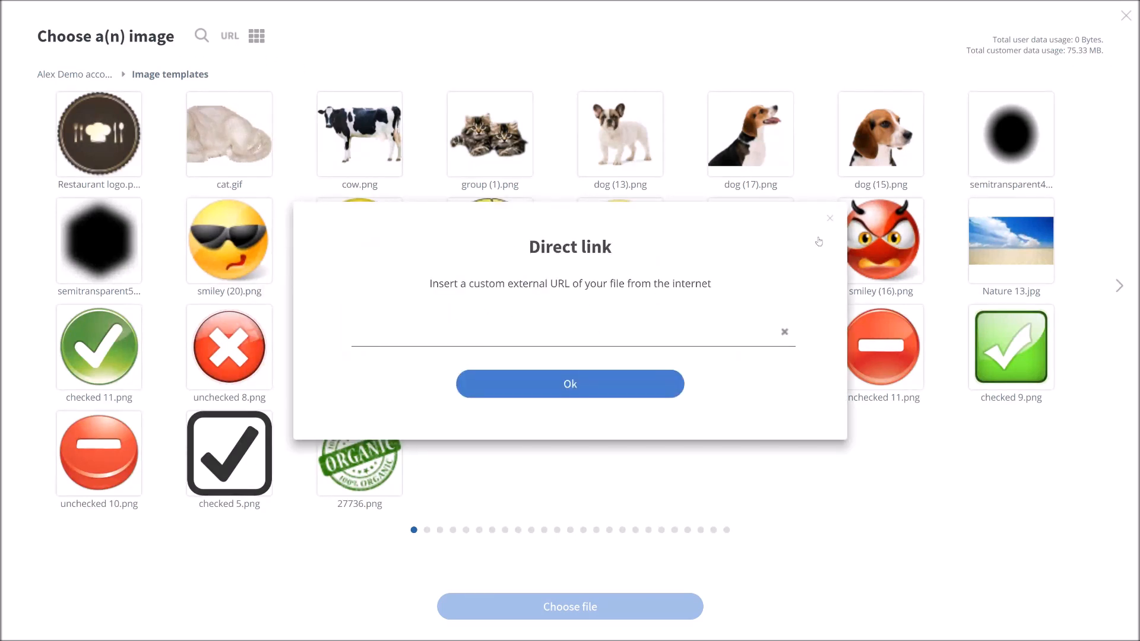
{"action": "left_click", "coordinate": [830, 220]}
{"action": "left_click", "coordinate": [91, 79]}
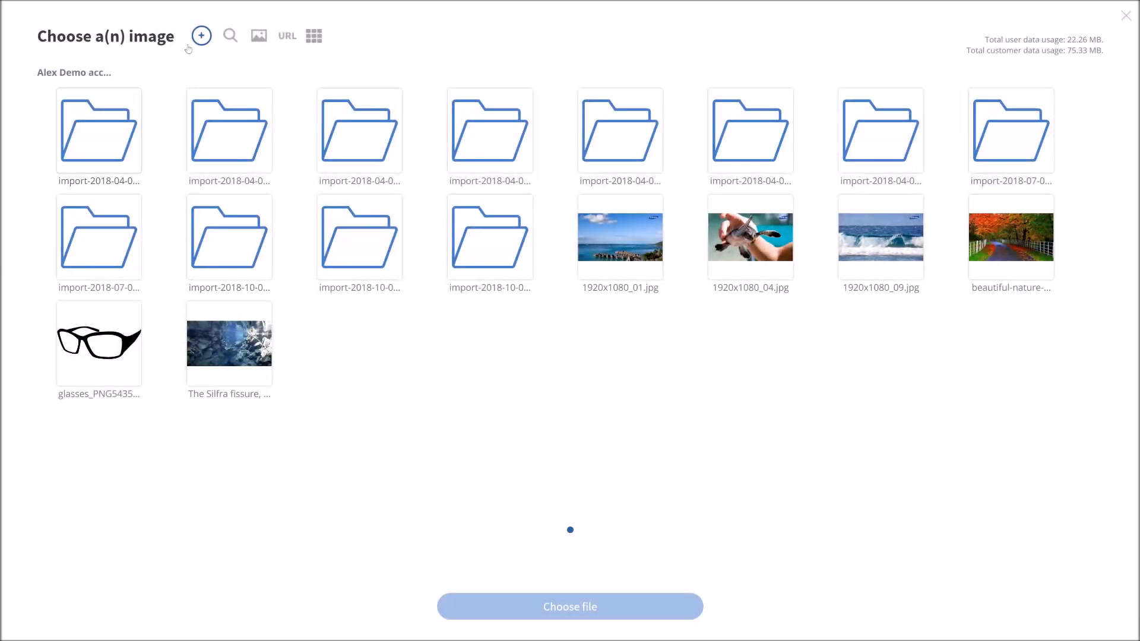
Upload the glasses picture to the account's files and delete the duplicate glasses_PNG54353.png.
{"action": "mouse_move", "coordinate": [201, 35]}
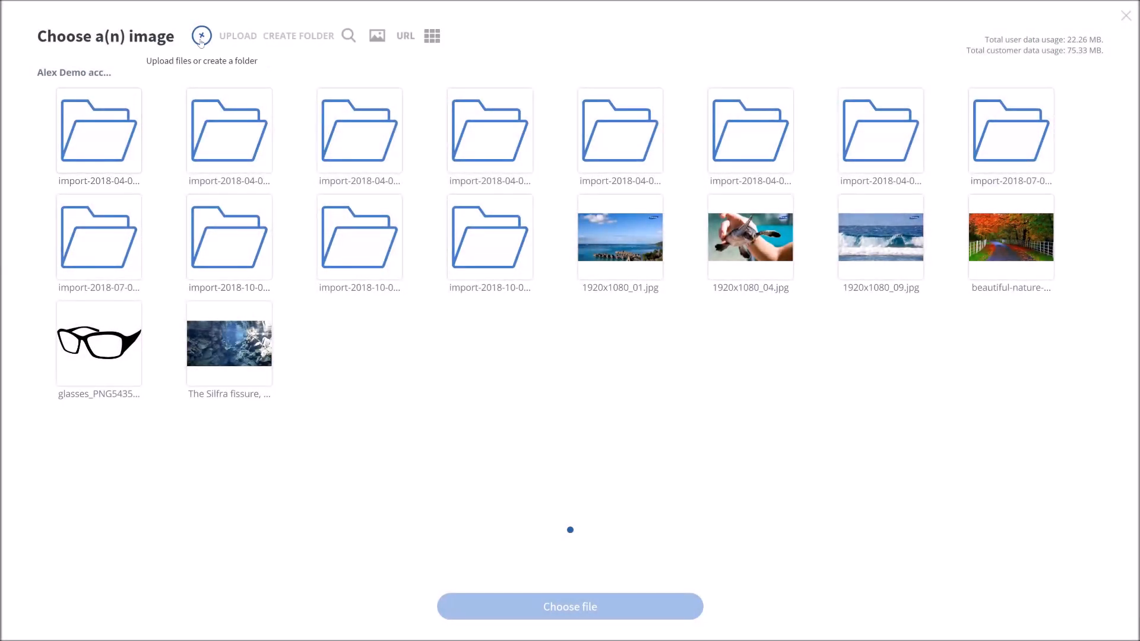
{"action": "left_click", "coordinate": [241, 36]}
{"action": "left_click", "coordinate": [181, 89]}
{"action": "left_click", "coordinate": [616, 411]}
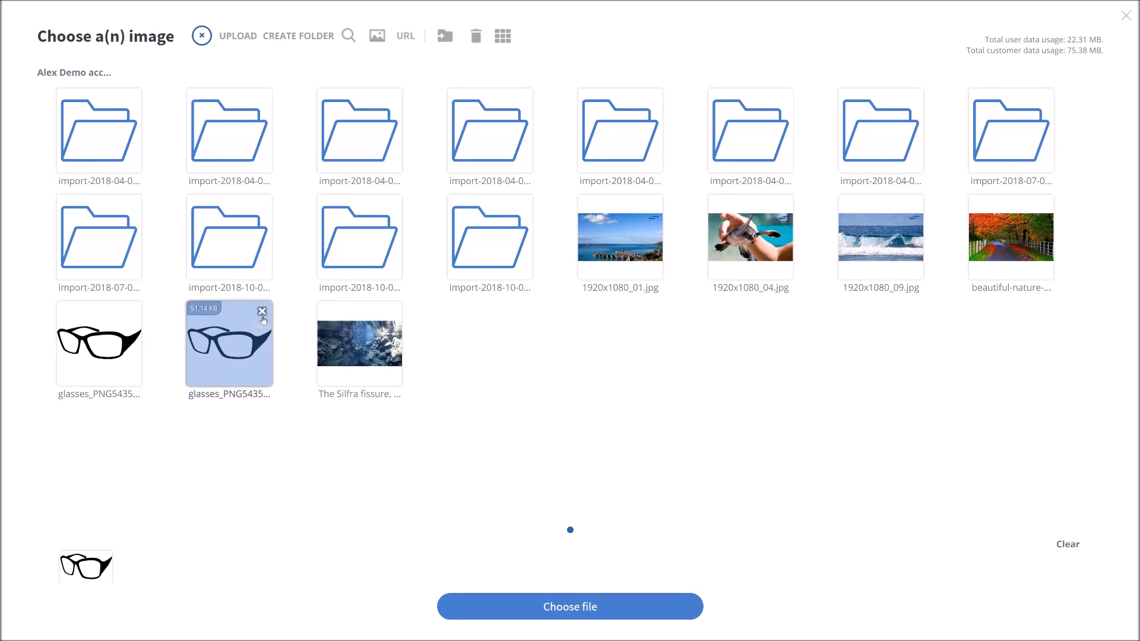
{"action": "left_click", "coordinate": [262, 312]}
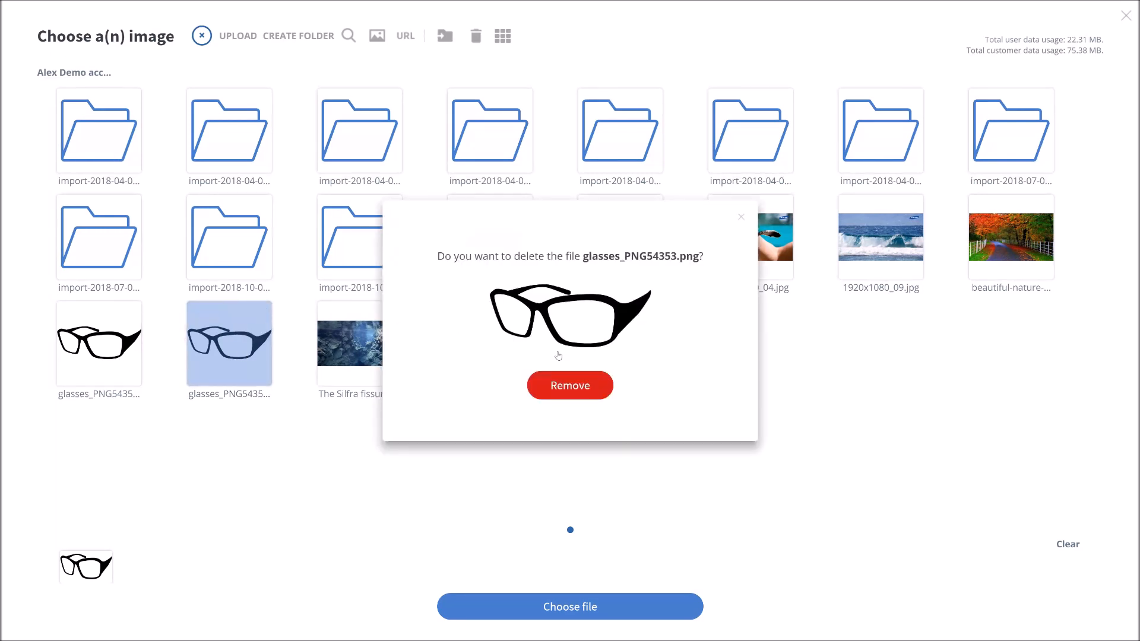
{"action": "left_click", "coordinate": [559, 384]}
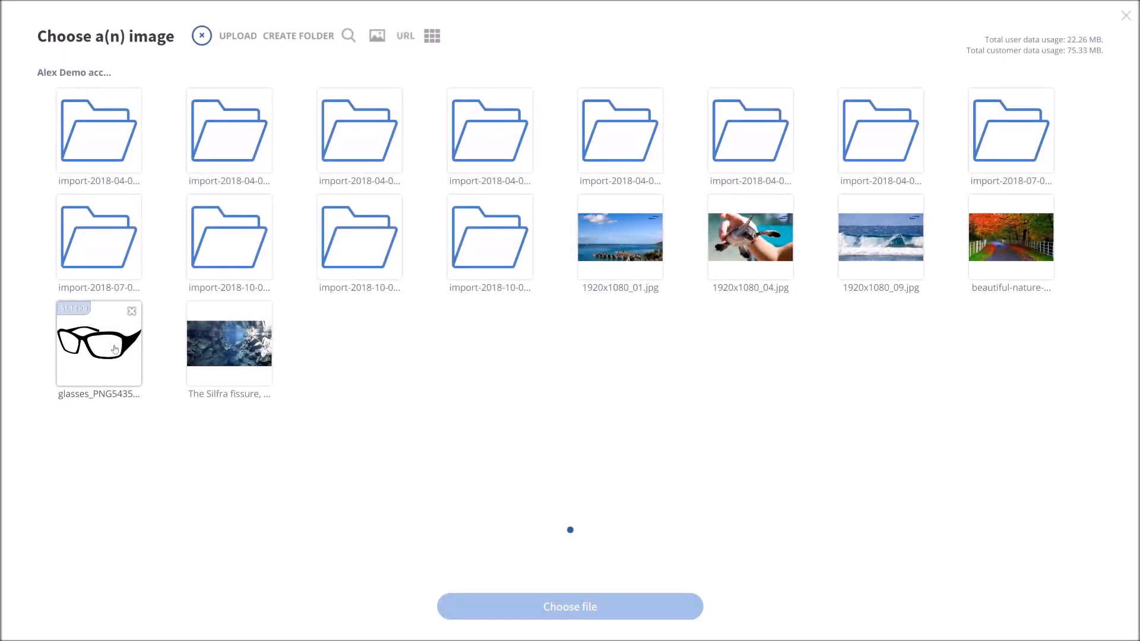
Use the existing glasses picture as the image element's source and move it below the middle of the page.
{"action": "left_click", "coordinate": [128, 346]}
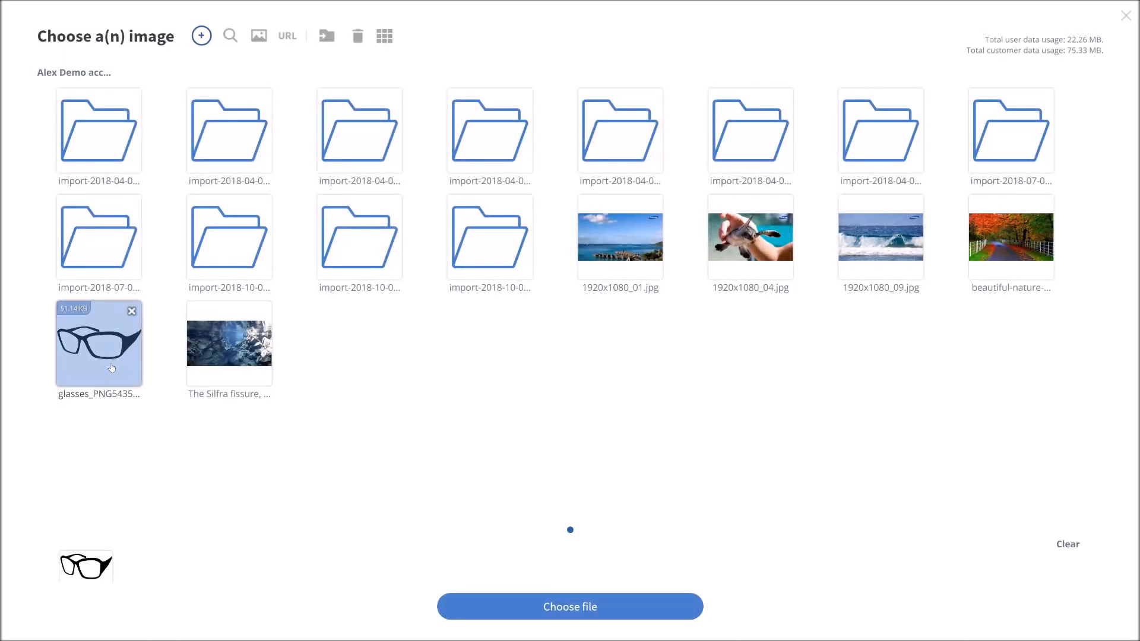
{"action": "left_click", "coordinate": [562, 605]}
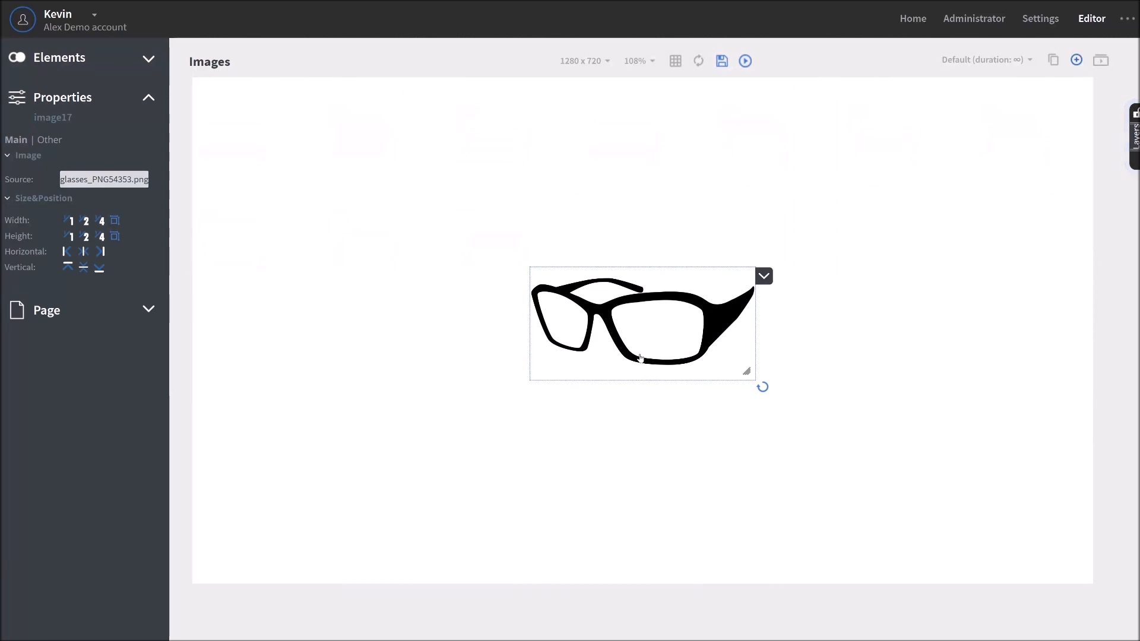
{"action": "left_click_drag", "start_coordinate": [664, 334], "coordinate": [623, 422]}
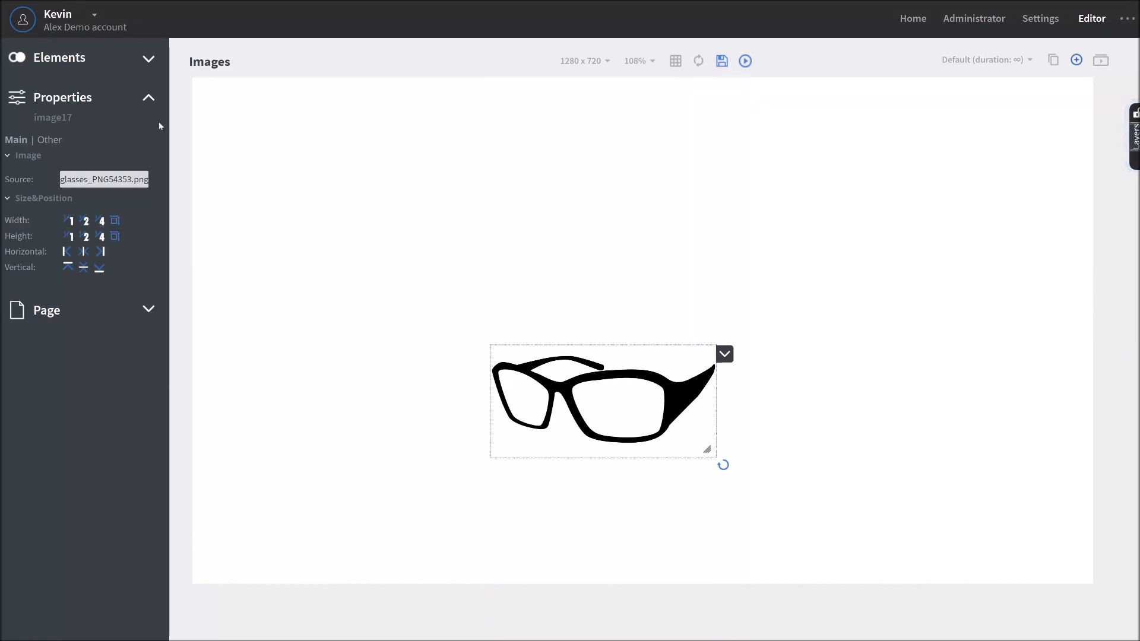
Add a second image in the page's top-left corner using The Silfra fissure picture, sized to half the page's width and height.
{"action": "left_click", "coordinate": [148, 59]}
{"action": "left_click_drag", "start_coordinate": [61, 111], "coordinate": [351, 144]}
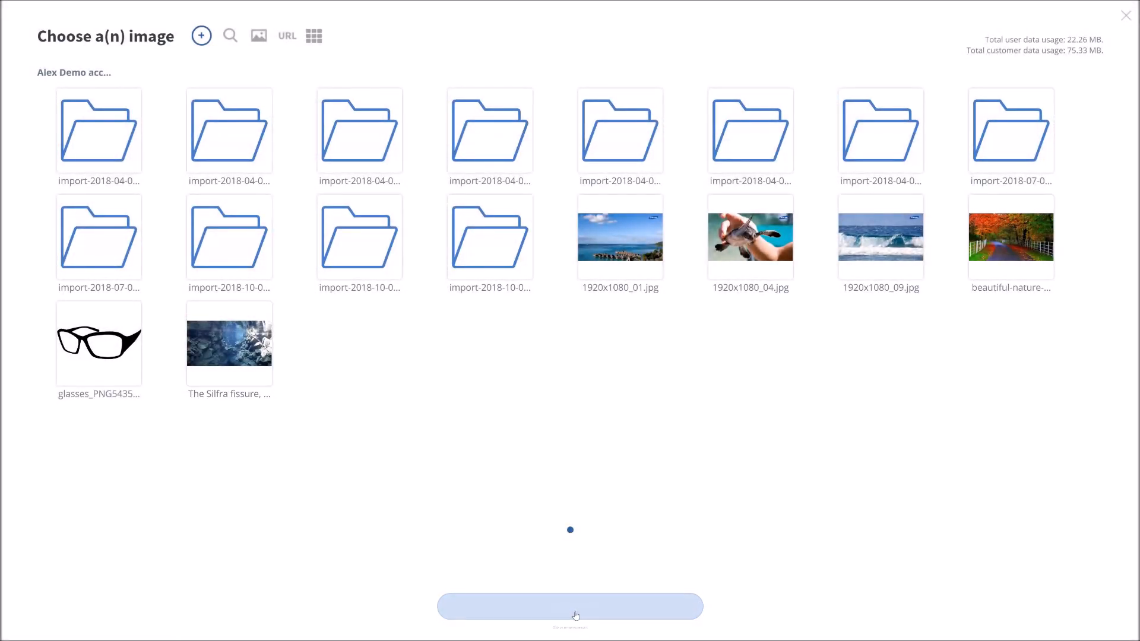
{"action": "left_click", "coordinate": [229, 344]}
{"action": "left_click", "coordinate": [567, 609]}
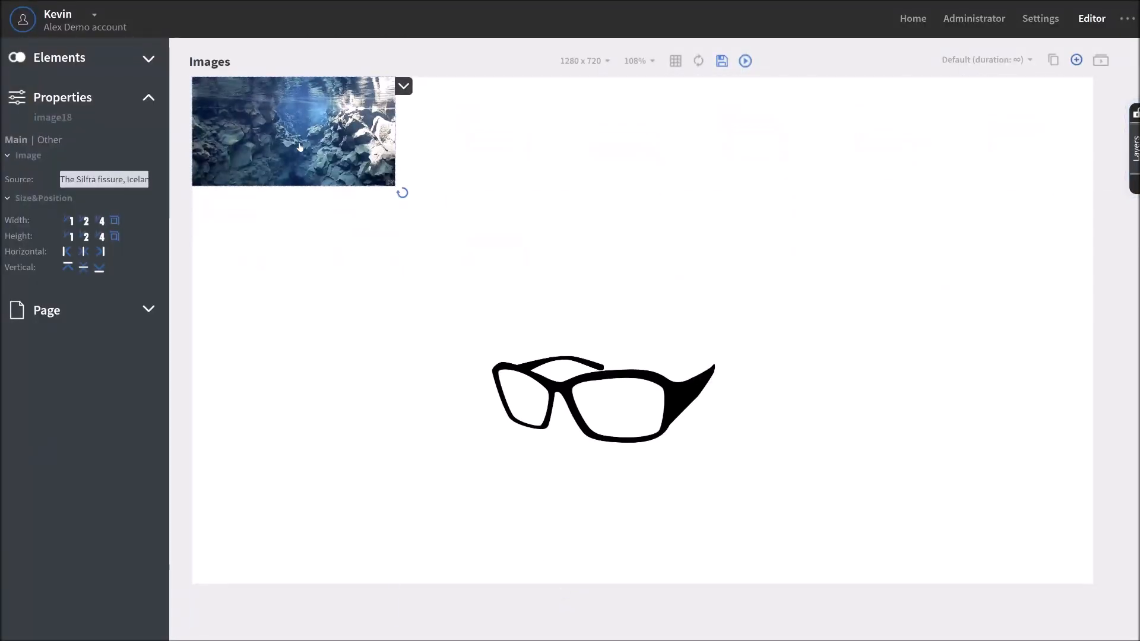
{"action": "left_click", "coordinate": [86, 222]}
{"action": "left_click", "coordinate": [86, 237]}
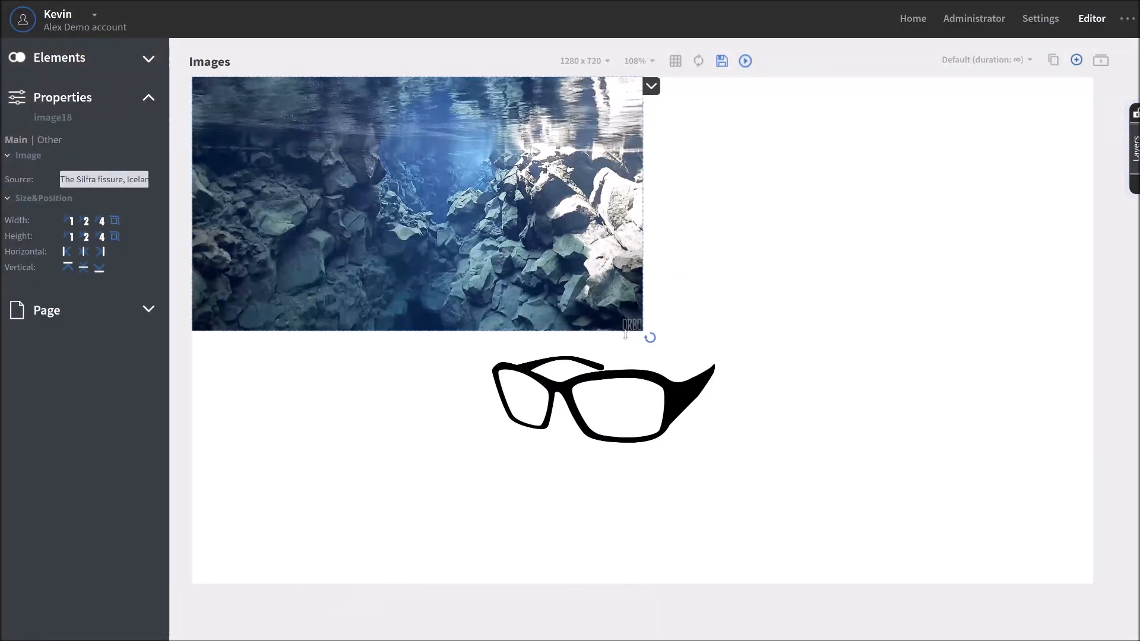
Shift the glasses left under the underwater photo and add a third image right of that photo using the beautiful-nature picture.
{"action": "left_click_drag", "start_coordinate": [605, 410], "coordinate": [533, 429]}
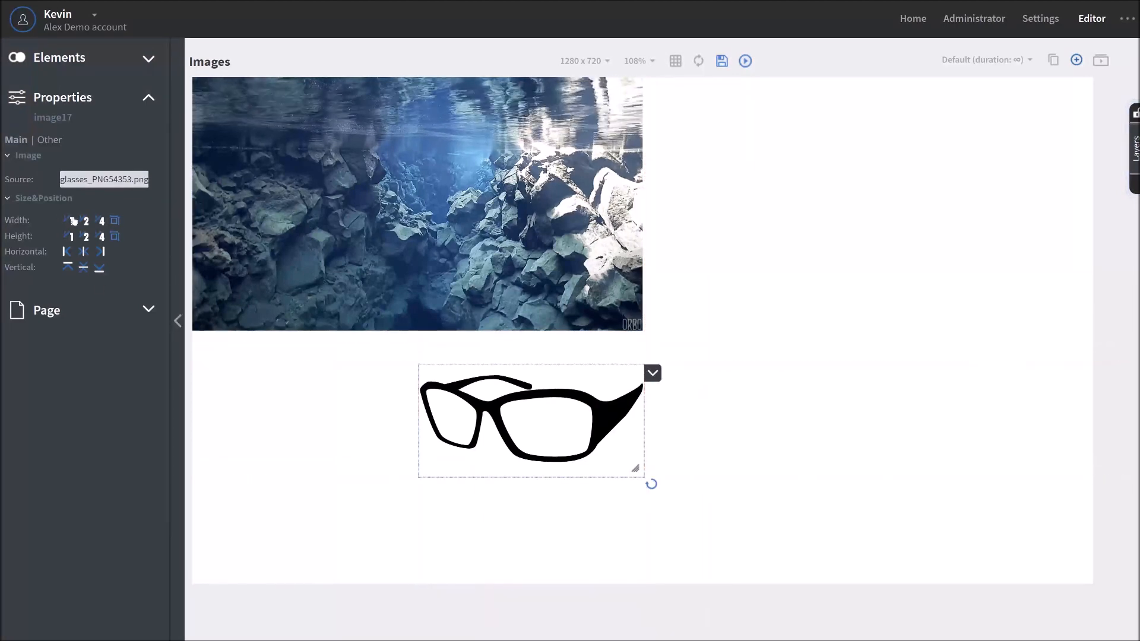
{"action": "left_click", "coordinate": [59, 58]}
{"action": "left_click_drag", "start_coordinate": [61, 111], "coordinate": [843, 267]}
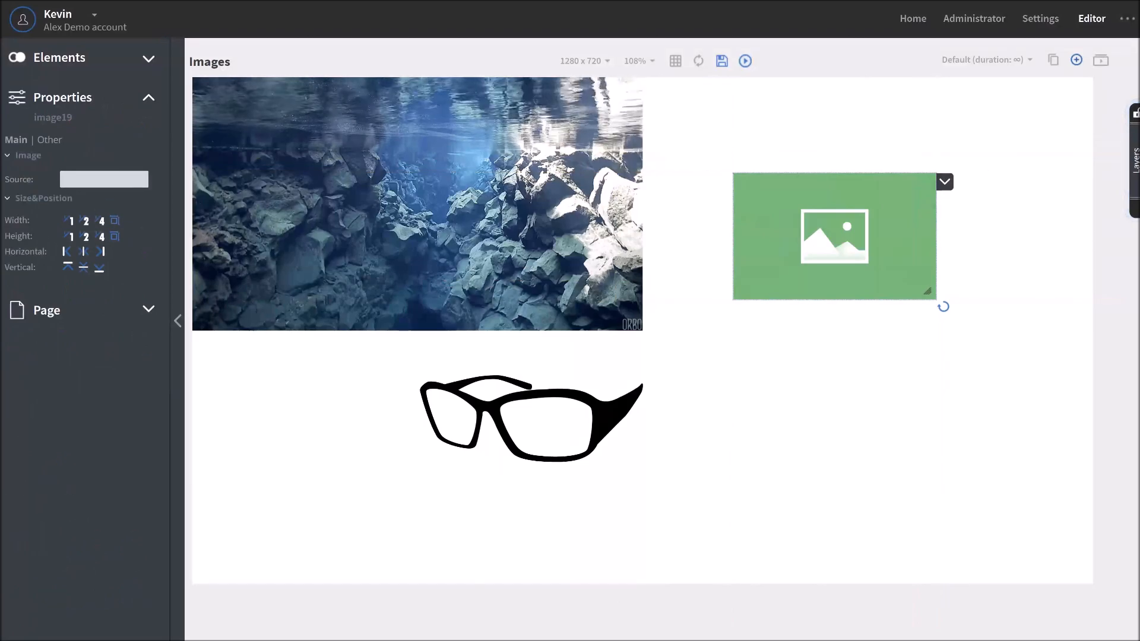
{"action": "left_click", "coordinate": [107, 180]}
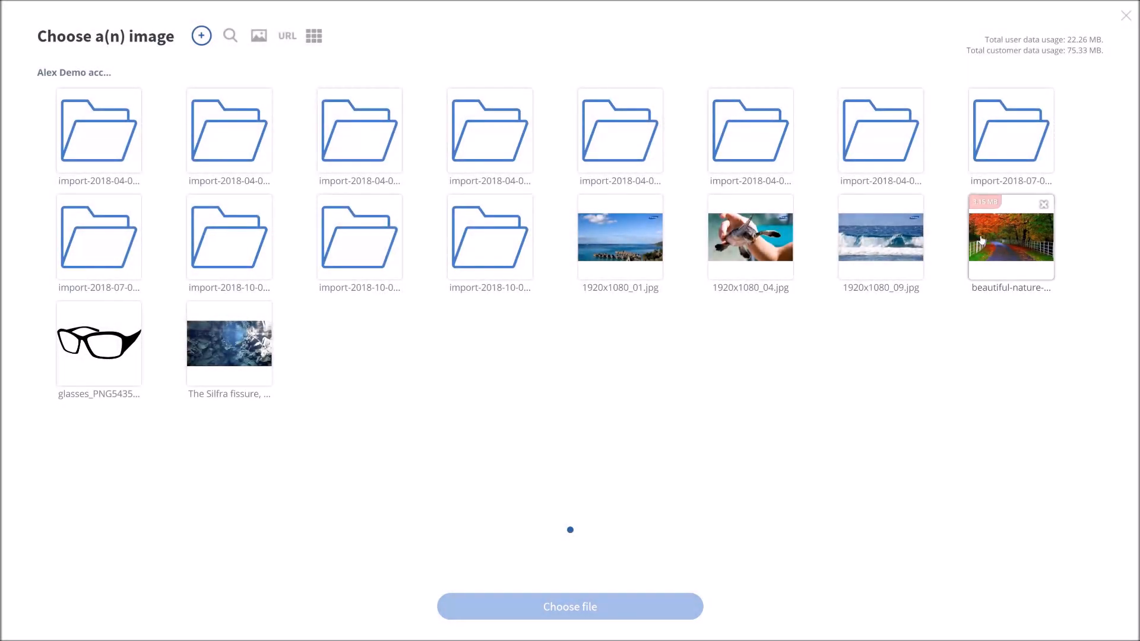
{"action": "left_click", "coordinate": [1003, 240]}
{"action": "left_click", "coordinate": [689, 607]}
Enlarge the autumn road image to about 532 by 383 px, place it about 685 px from the left and 51 px from the top, and open its other properties.
{"action": "left_click_drag", "start_coordinate": [941, 293], "coordinate": [1067, 392]}
{"action": "mouse_move", "coordinate": [938, 267]}
{"action": "left_mouse_down"}
{"action": "mouse_move", "coordinate": [925, 221]}
{"action": "mouse_move", "coordinate": [886, 241]}
{"action": "mouse_move", "coordinate": [924, 260]}
{"action": "left_mouse_up"}
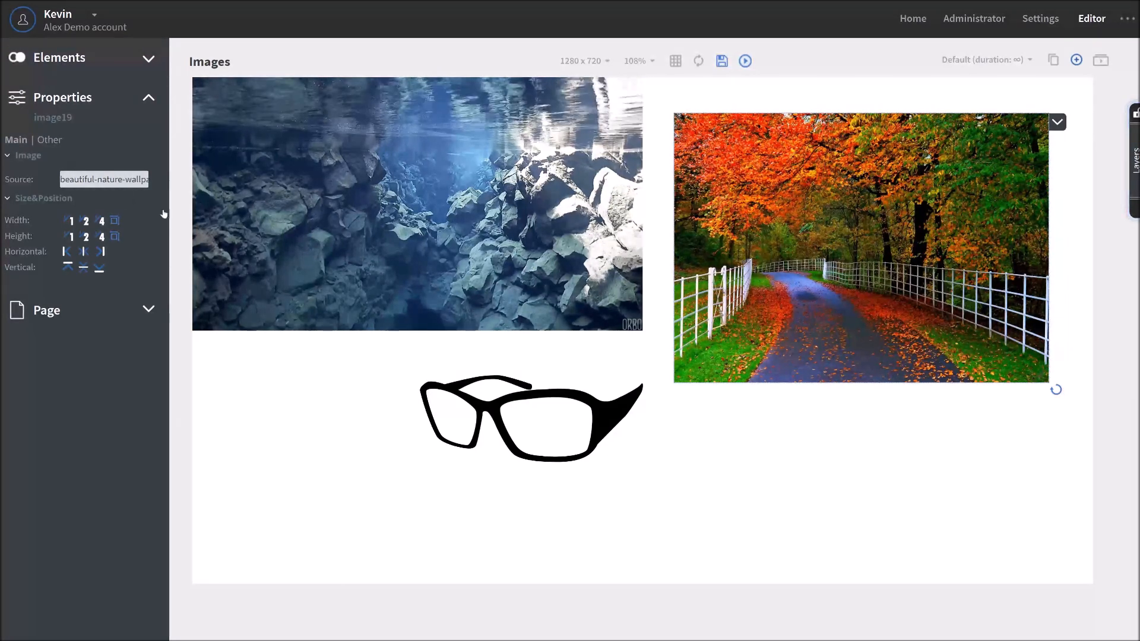
{"action": "left_click", "coordinate": [47, 140]}
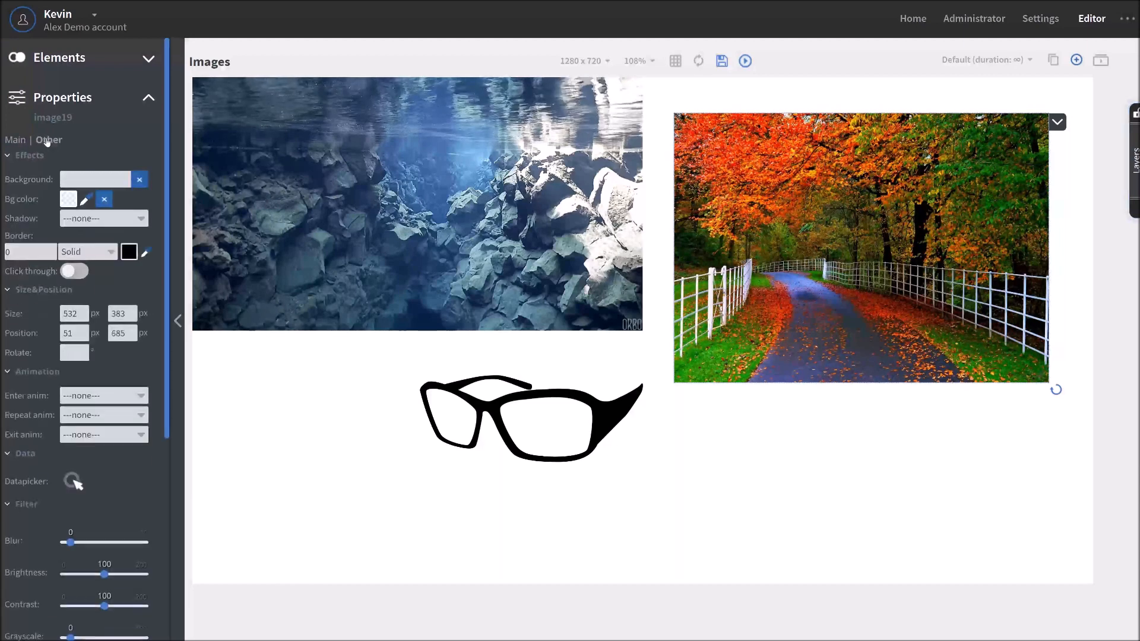
Try the beautiful-nature picture as the glasses image's background, reposition the glasses, and clear the background.
{"action": "left_click", "coordinate": [470, 375]}
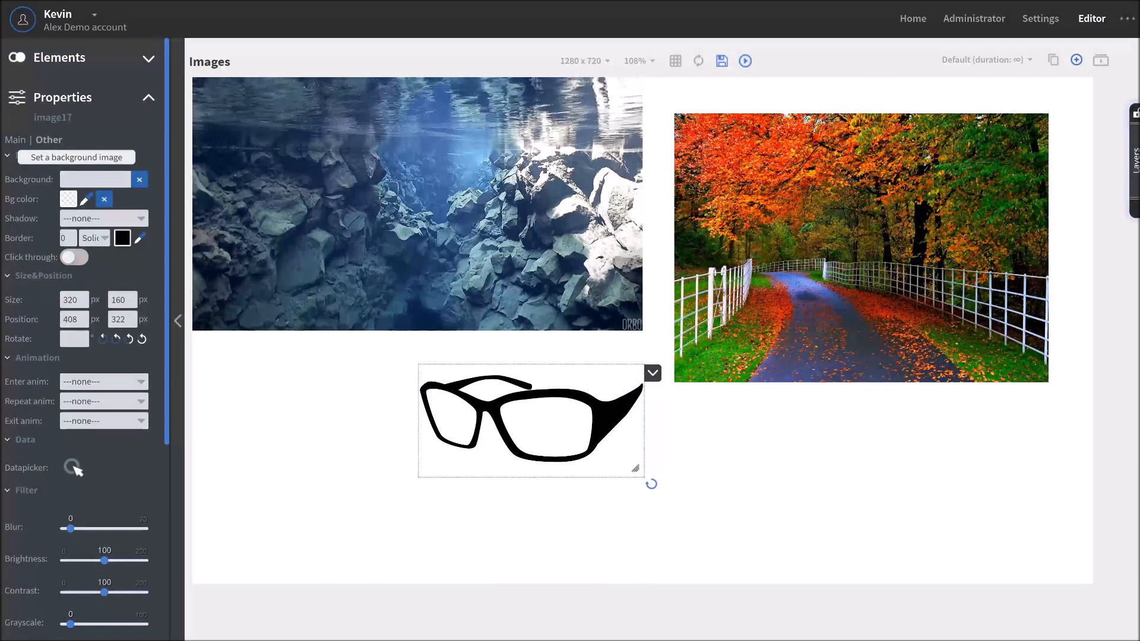
{"action": "left_click", "coordinate": [95, 180]}
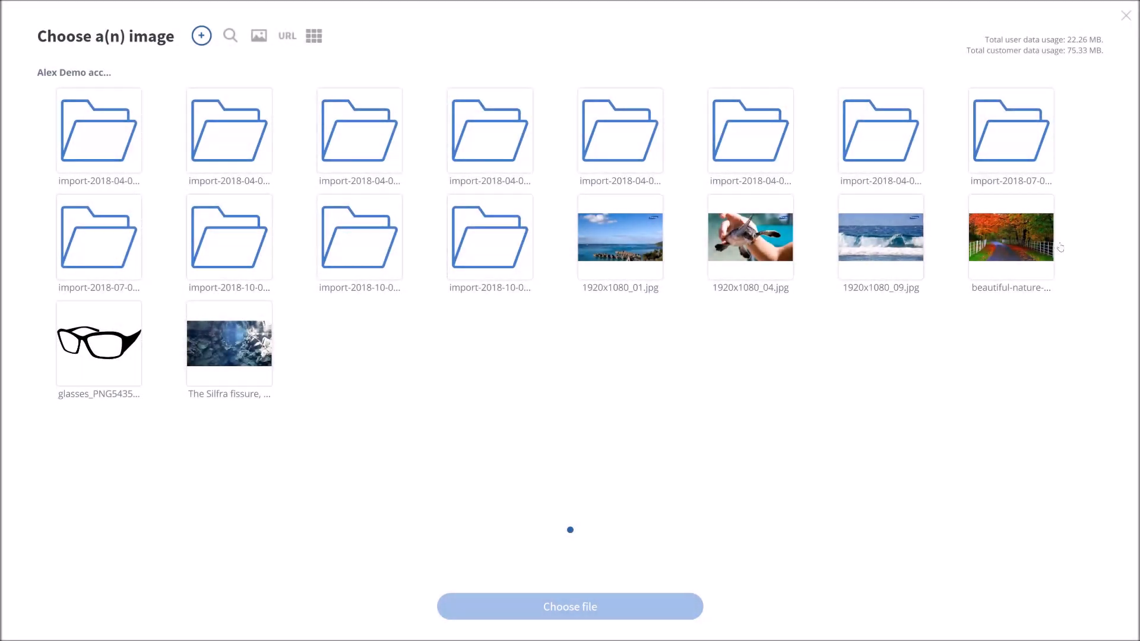
{"action": "left_click", "coordinate": [1041, 250]}
{"action": "left_click", "coordinate": [570, 606]}
{"action": "left_click_drag", "start_coordinate": [463, 451], "coordinate": [526, 436]}
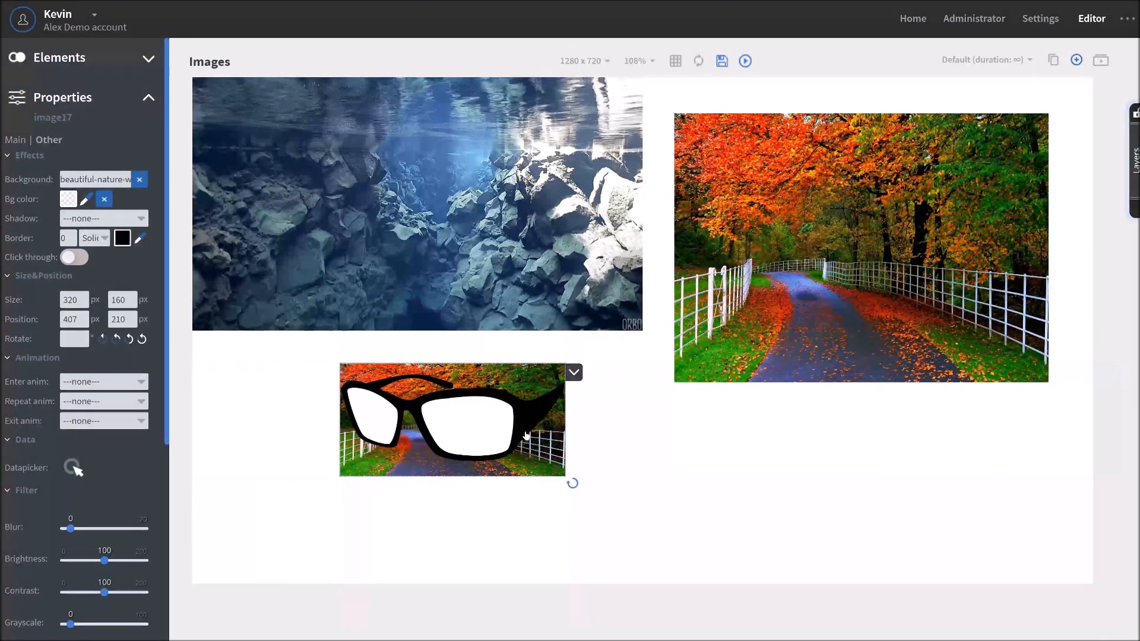
{"action": "left_click", "coordinate": [139, 180]}
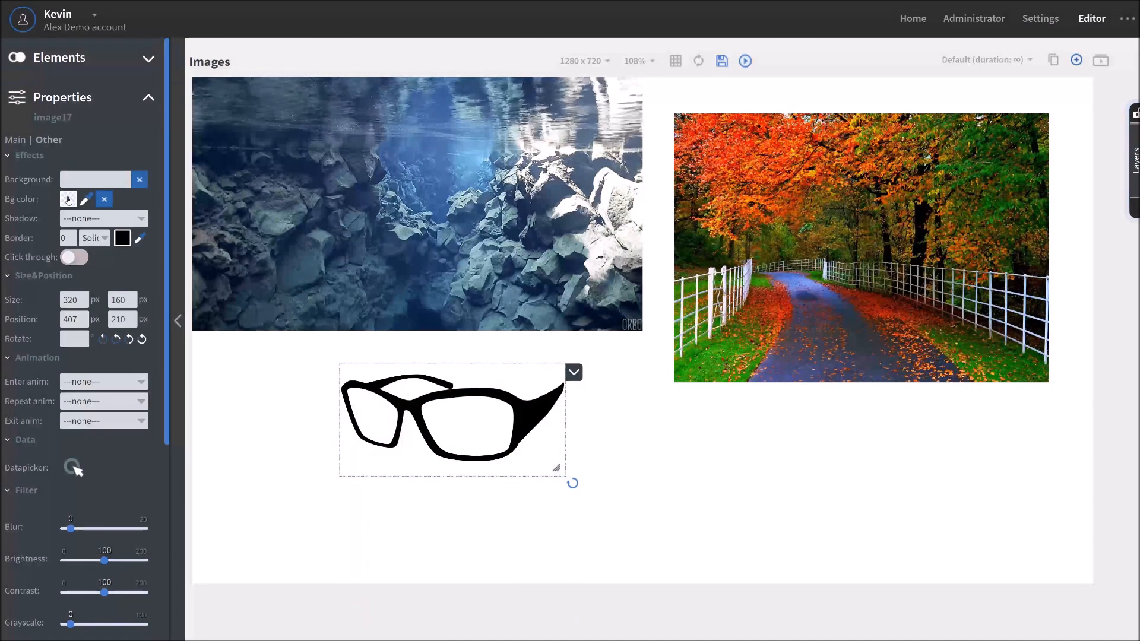
Try background colour #482727 on the glasses image, move it to about 293 px left and 416 px top, and clear the colour.
{"action": "left_click", "coordinate": [68, 199]}
{"action": "left_click", "coordinate": [570, 300]}
{"action": "left_click", "coordinate": [537, 359]}
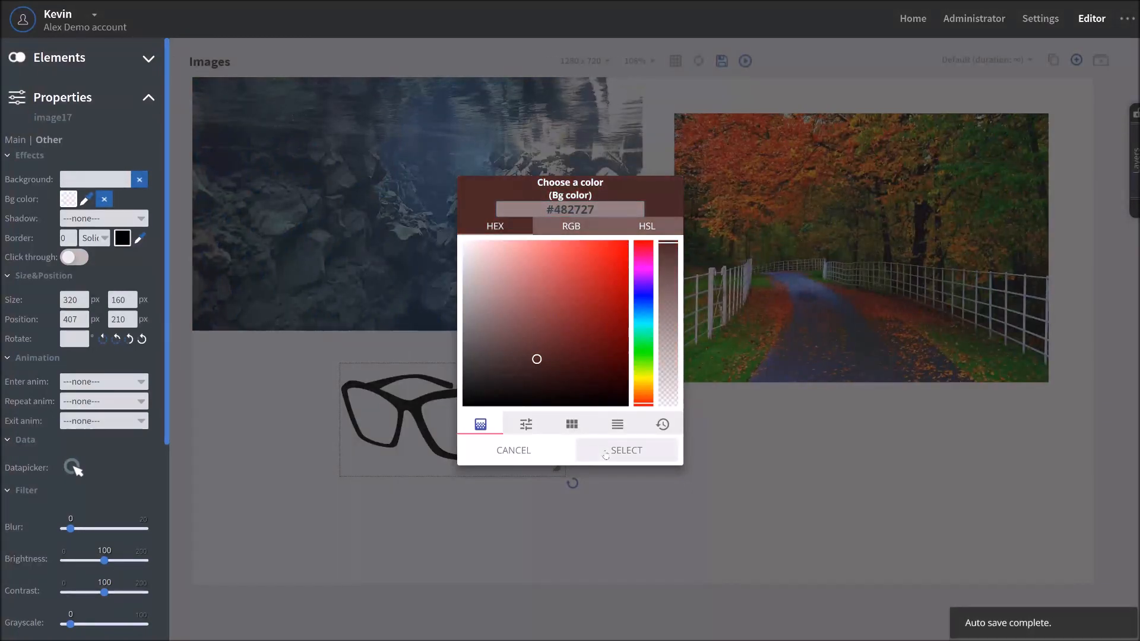
{"action": "left_click", "coordinate": [605, 454]}
{"action": "left_click_drag", "start_coordinate": [503, 427], "coordinate": [563, 433]}
{"action": "left_click", "coordinate": [104, 200]}
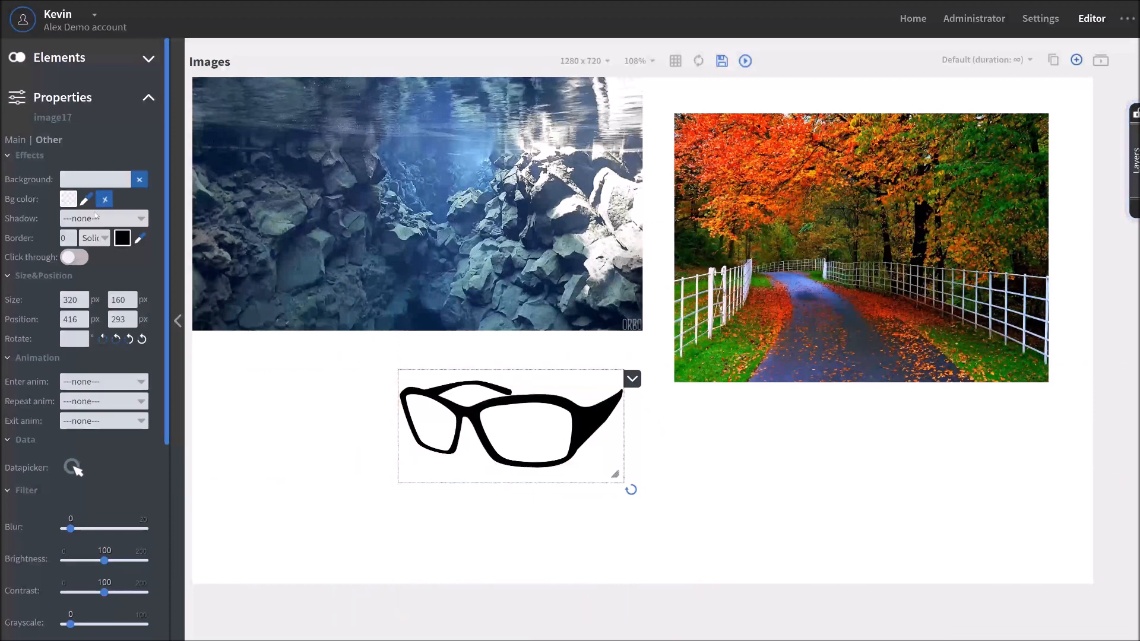
Give the glasses image a dark medium shadow and a solid border of 1.
{"action": "left_click", "coordinate": [96, 218]}
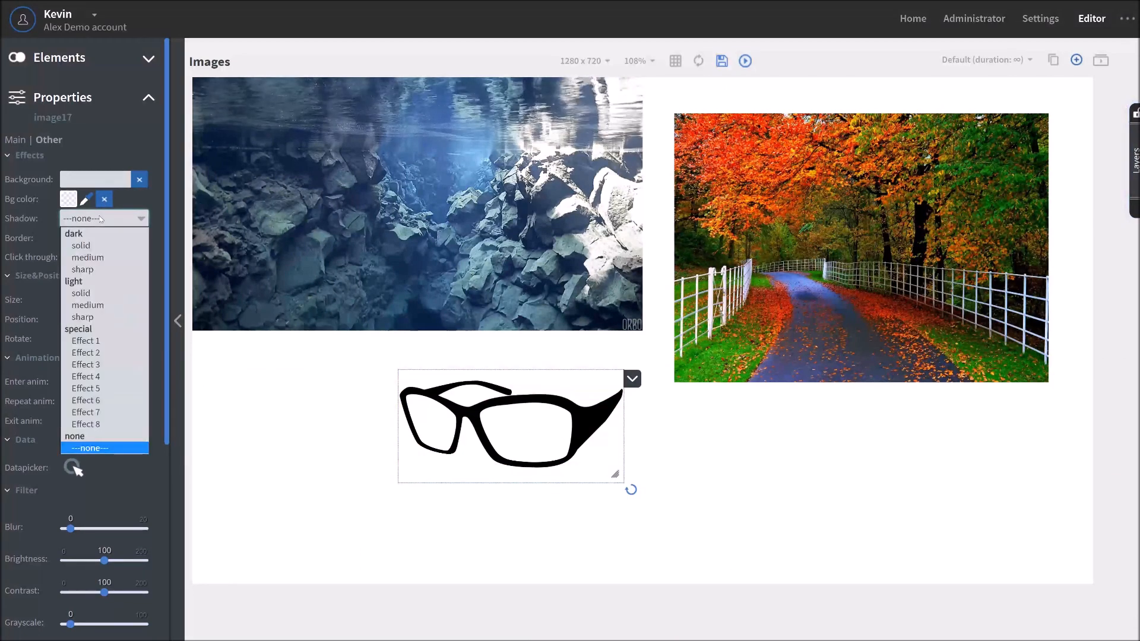
{"action": "left_click", "coordinate": [94, 258]}
{"action": "type", "text": "1"}
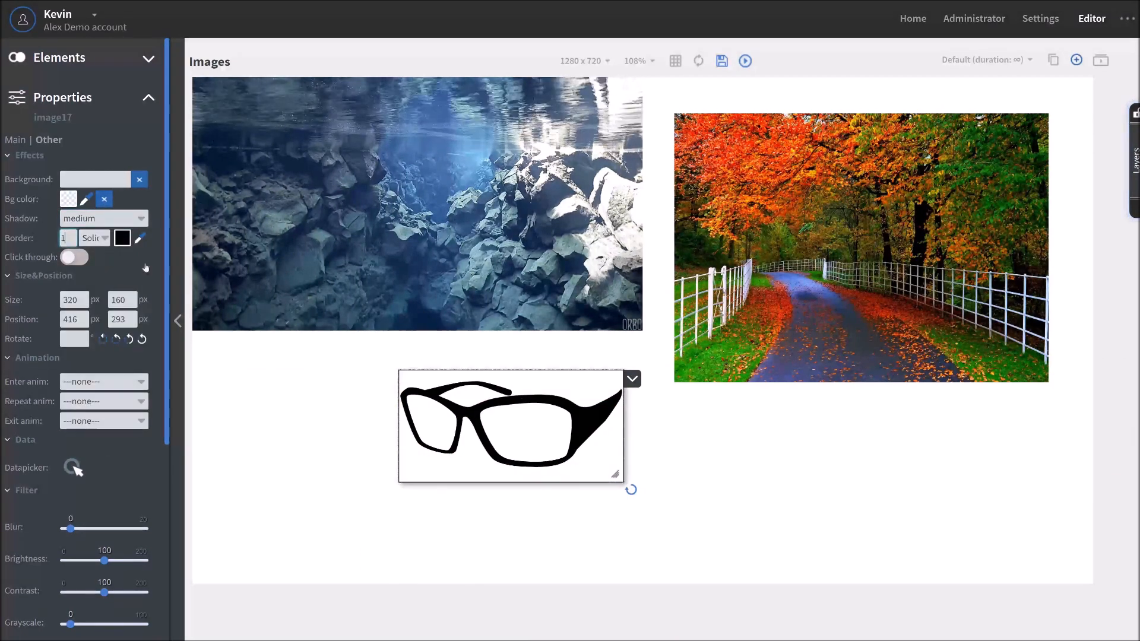
Reset the glasses image's border to 0 and its shadow to none.
{"action": "double_click", "coordinate": [61, 238]}
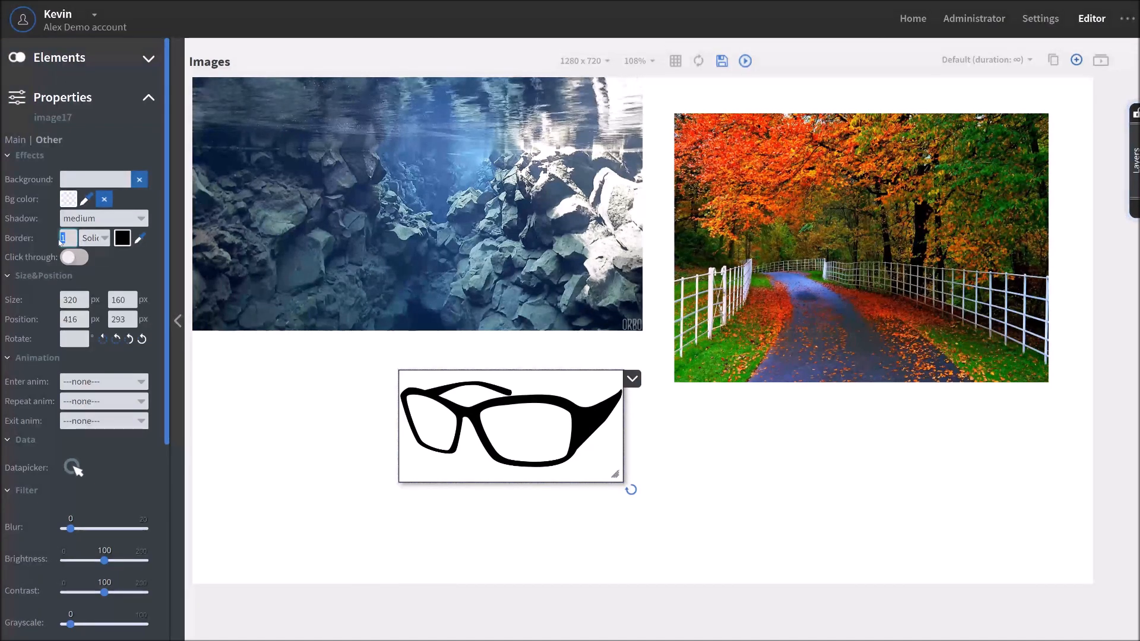
{"action": "type", "text": "0"}
{"action": "left_click", "coordinate": [126, 224]}
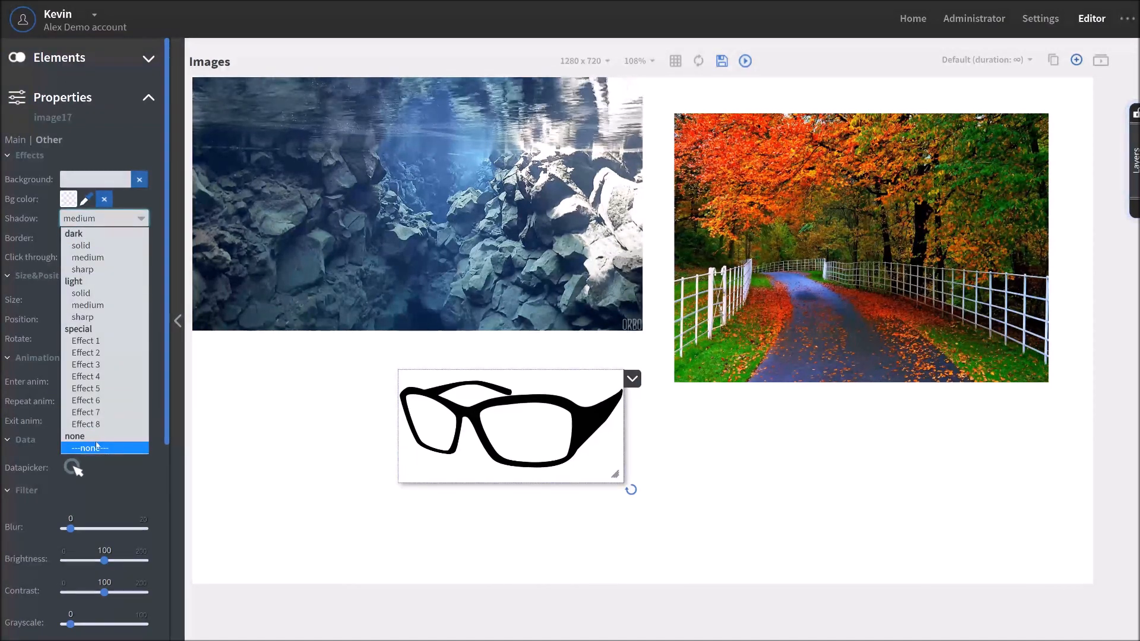
{"action": "left_click", "coordinate": [97, 447]}
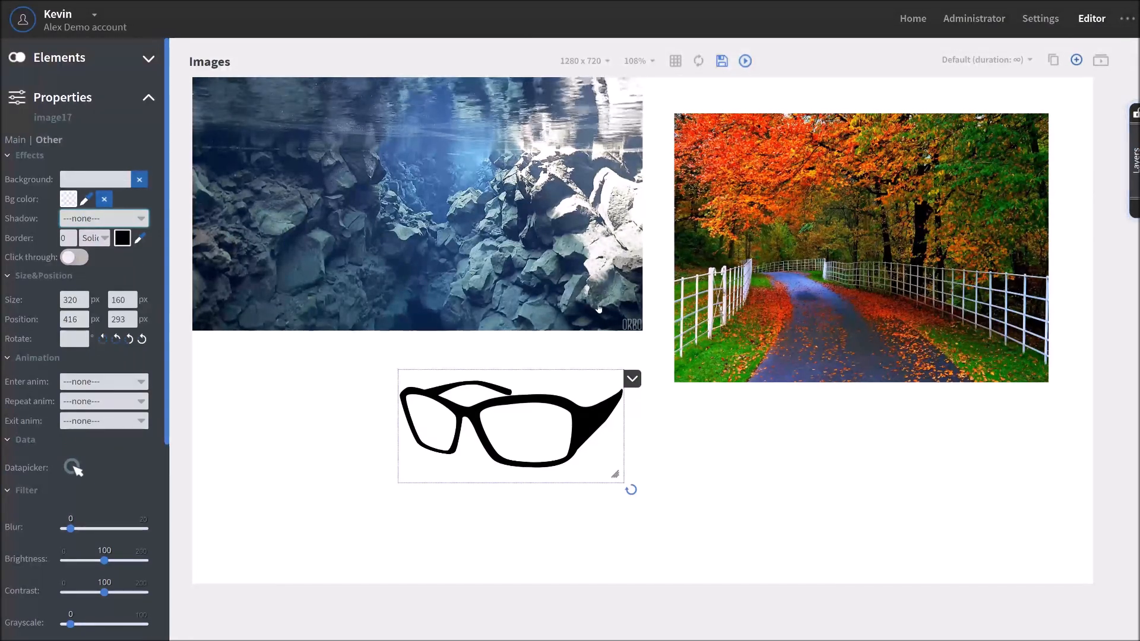
Give the underwater rocks image a fadeIn enter animation.
{"action": "scroll", "coordinate": [141, 339], "scroll_direction": "down", "scroll_amount": 2}
{"action": "left_click", "coordinate": [408, 241]}
{"action": "left_click", "coordinate": [101, 277]}
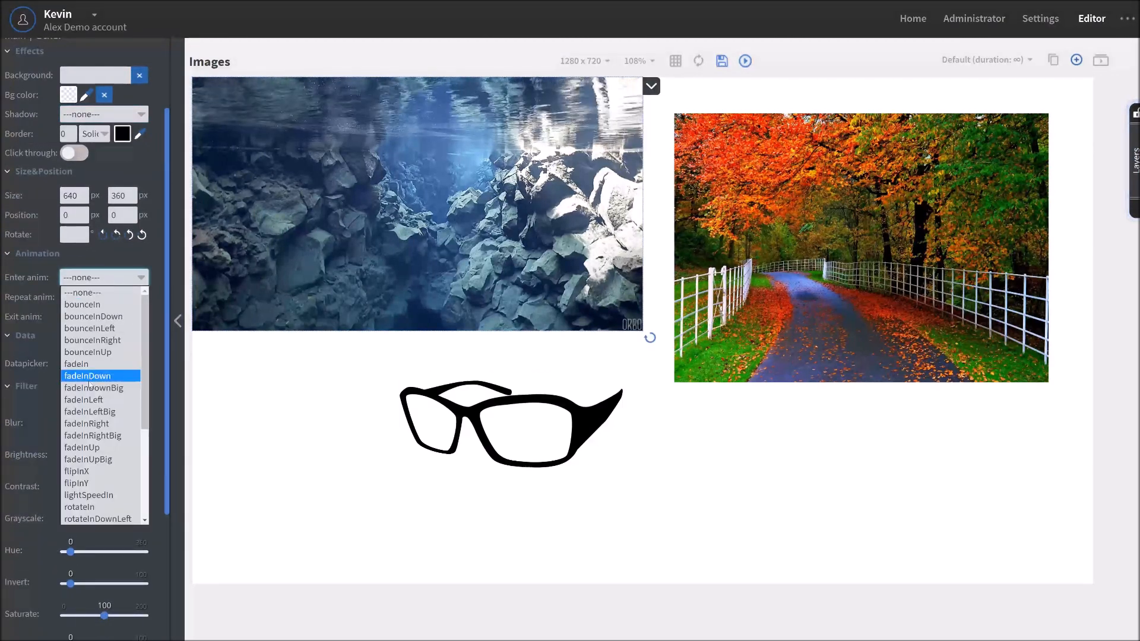
{"action": "left_click", "coordinate": [78, 364]}
Give the autumn path image a bounceIn enter animation.
{"action": "left_click", "coordinate": [784, 265]}
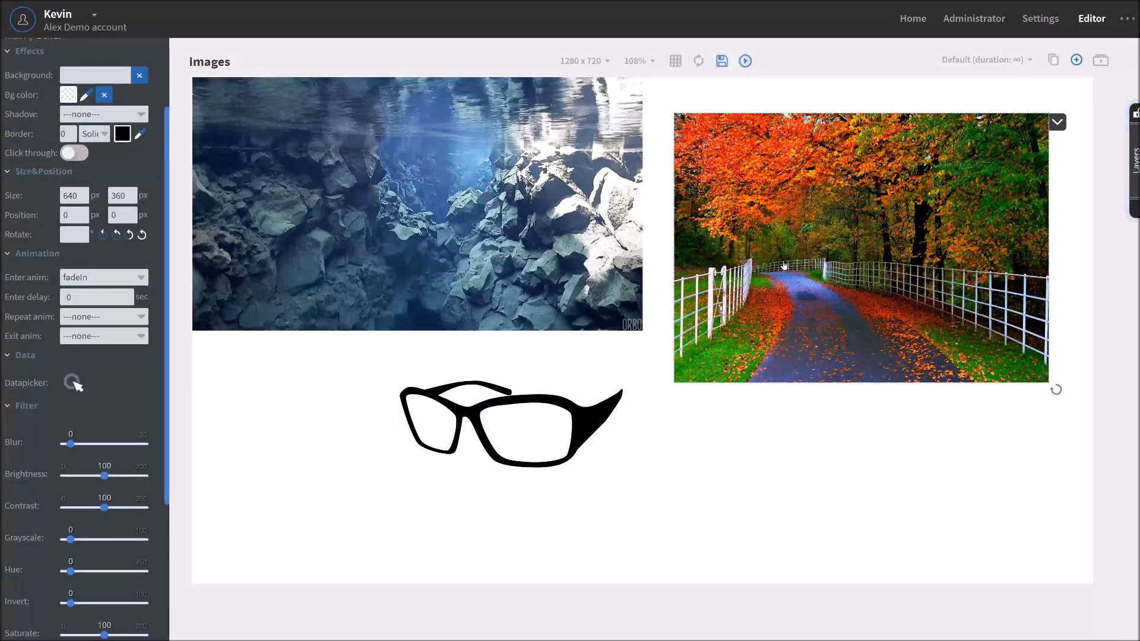
{"action": "left_click", "coordinate": [101, 278]}
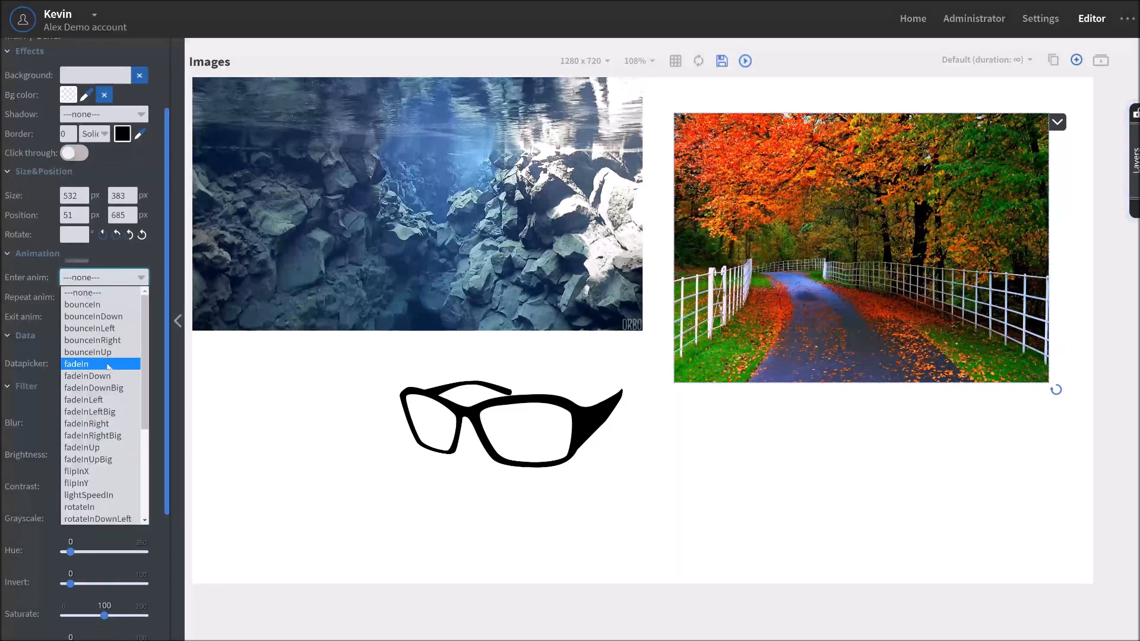
{"action": "left_click", "coordinate": [83, 305]}
Give the glasses image a flipInX enter animation.
{"action": "left_click", "coordinate": [522, 399]}
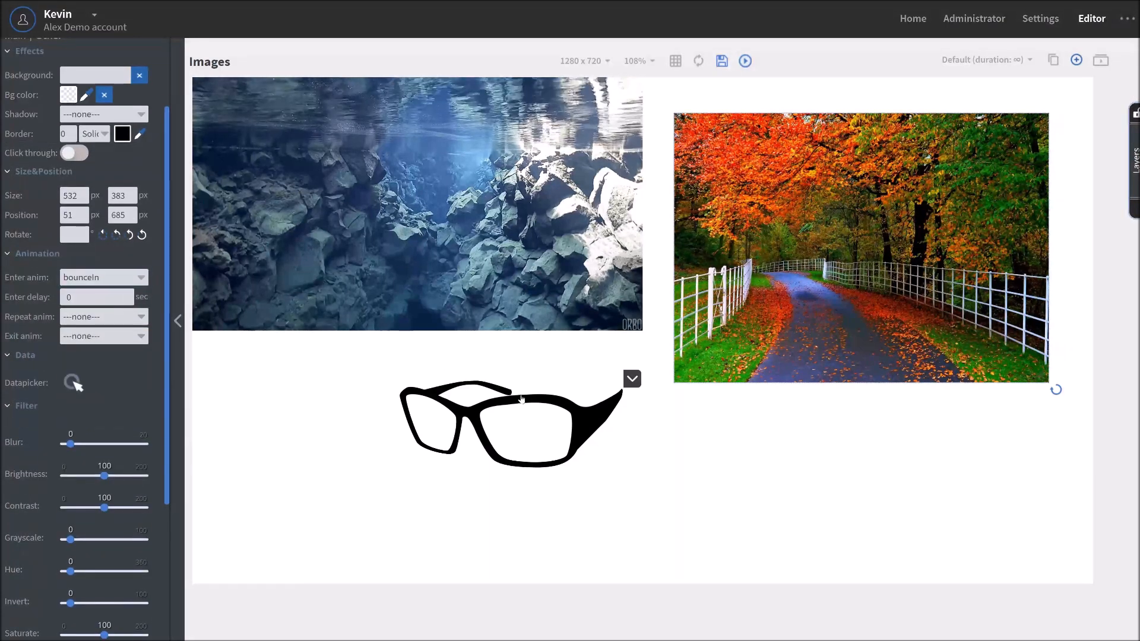
{"action": "left_click", "coordinate": [102, 277]}
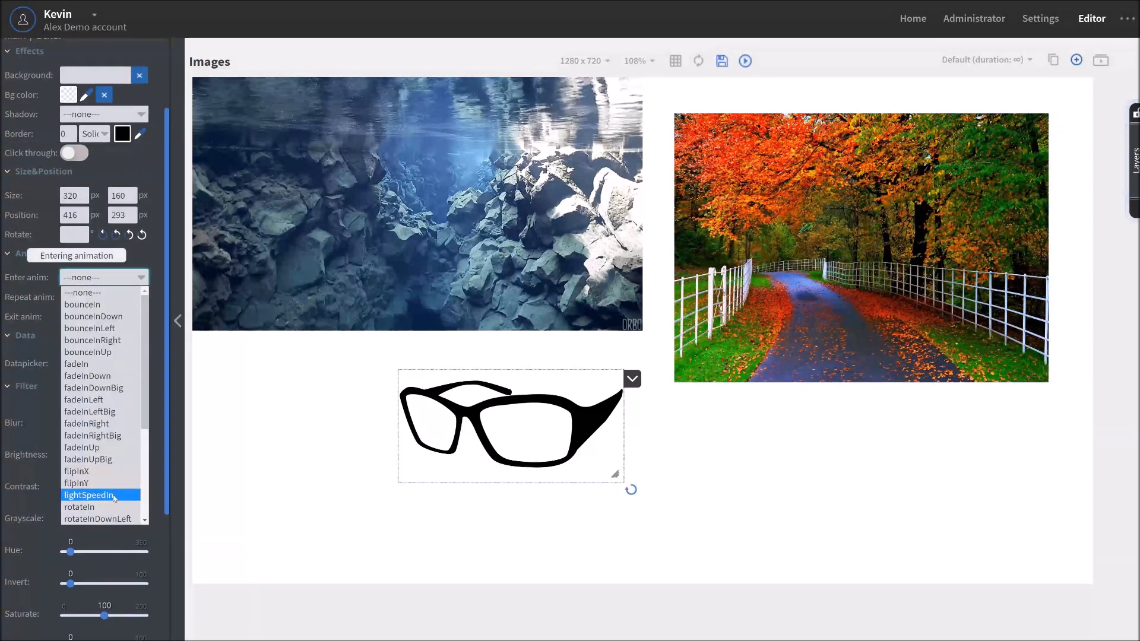
{"action": "left_click", "coordinate": [77, 471]}
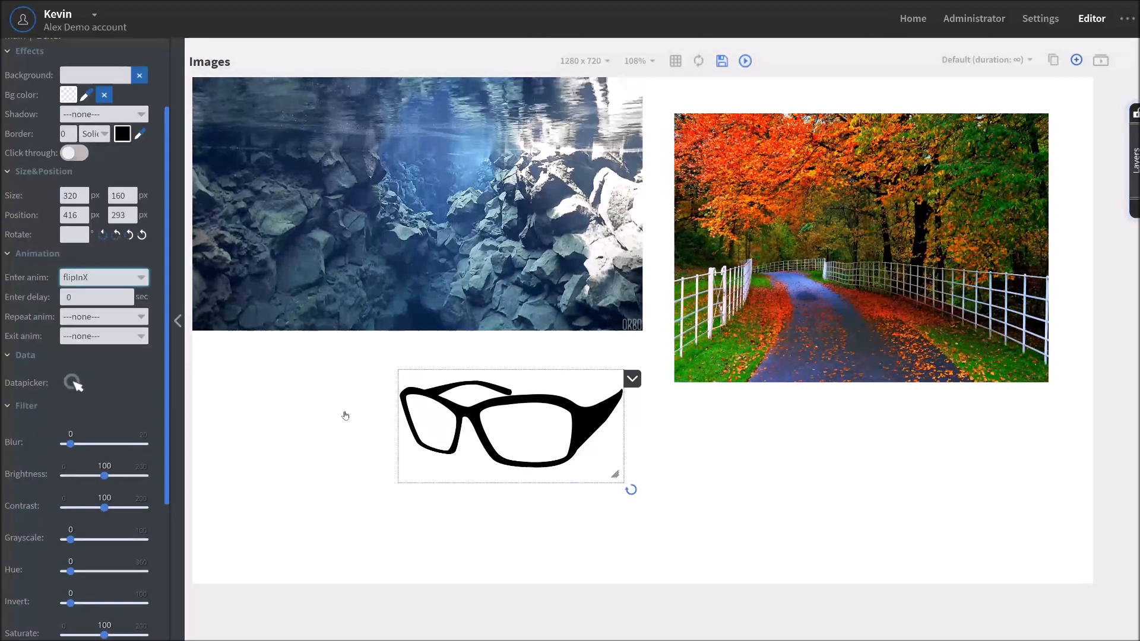
Set the glasses image's repeat animation to pulse and its exit animation to fadeOut.
{"action": "left_click", "coordinate": [535, 415]}
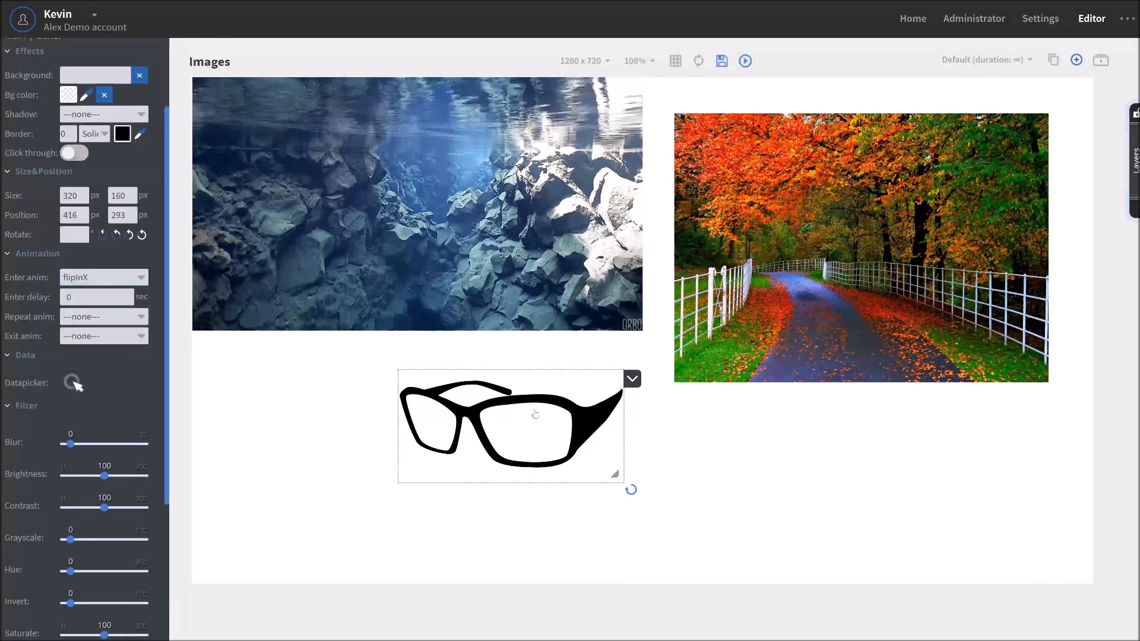
{"action": "left_click", "coordinate": [109, 315]}
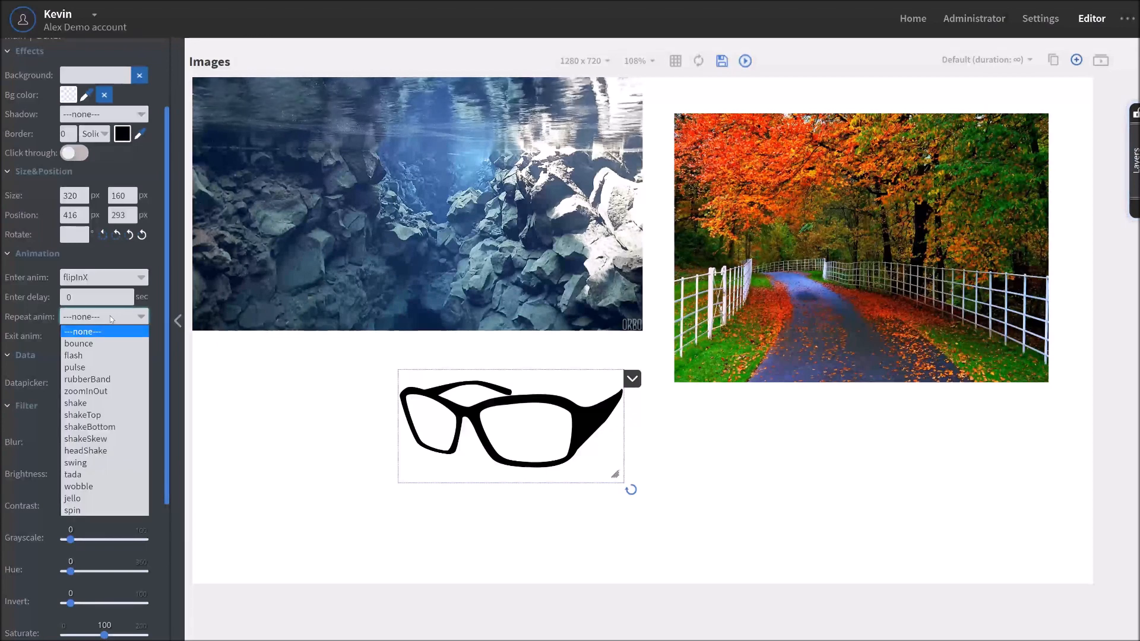
{"action": "left_click", "coordinate": [85, 371]}
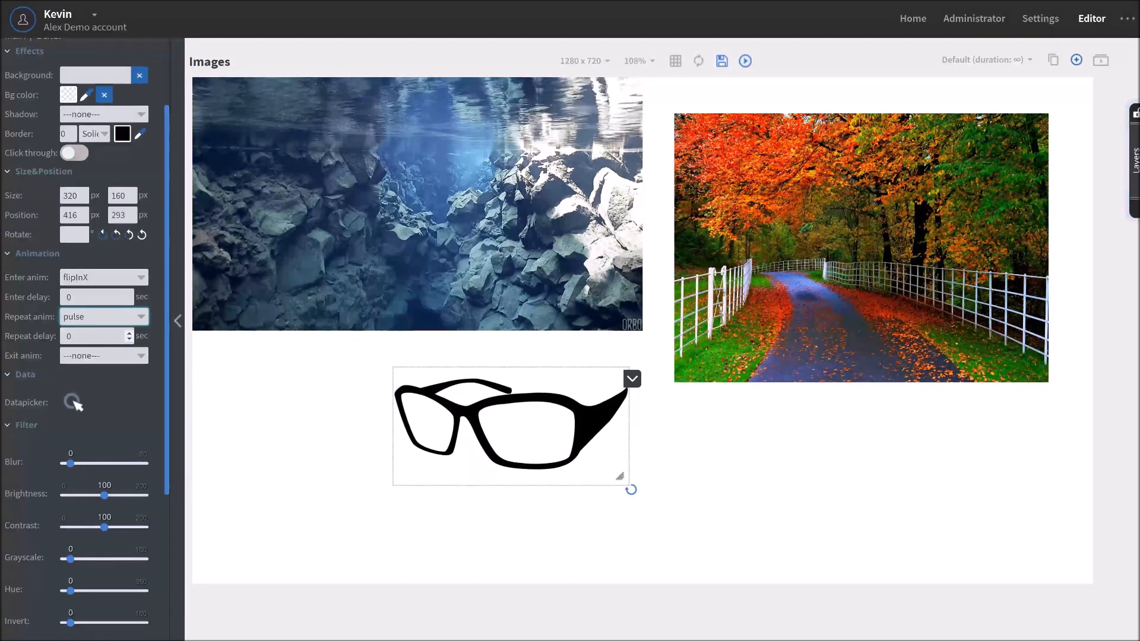
{"action": "left_click", "coordinate": [99, 355]}
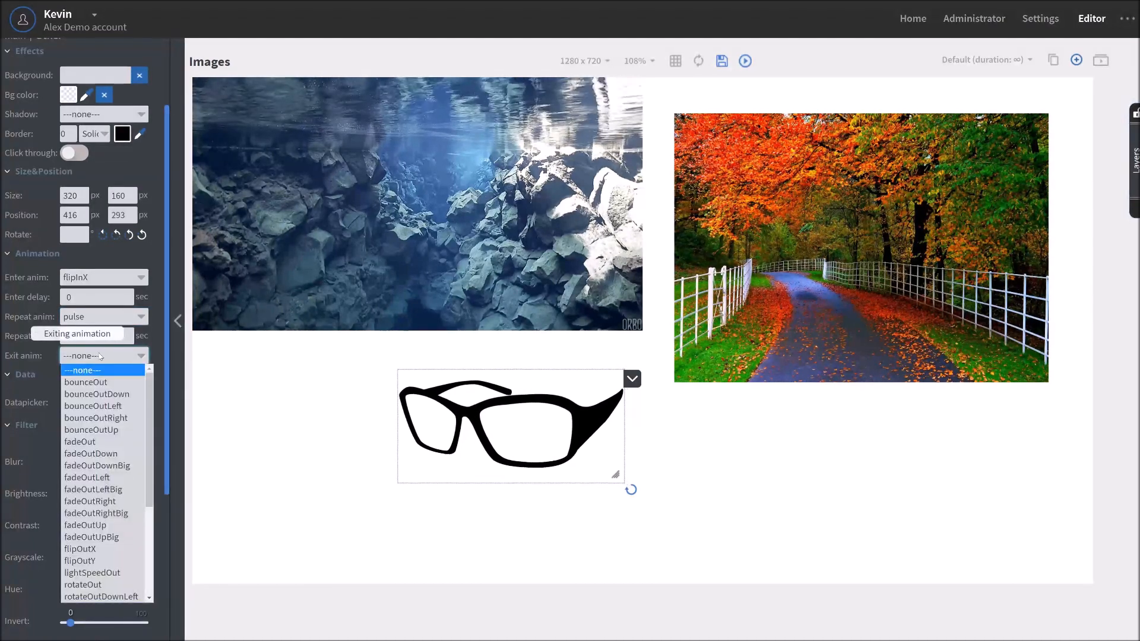
{"action": "left_click", "coordinate": [107, 442]}
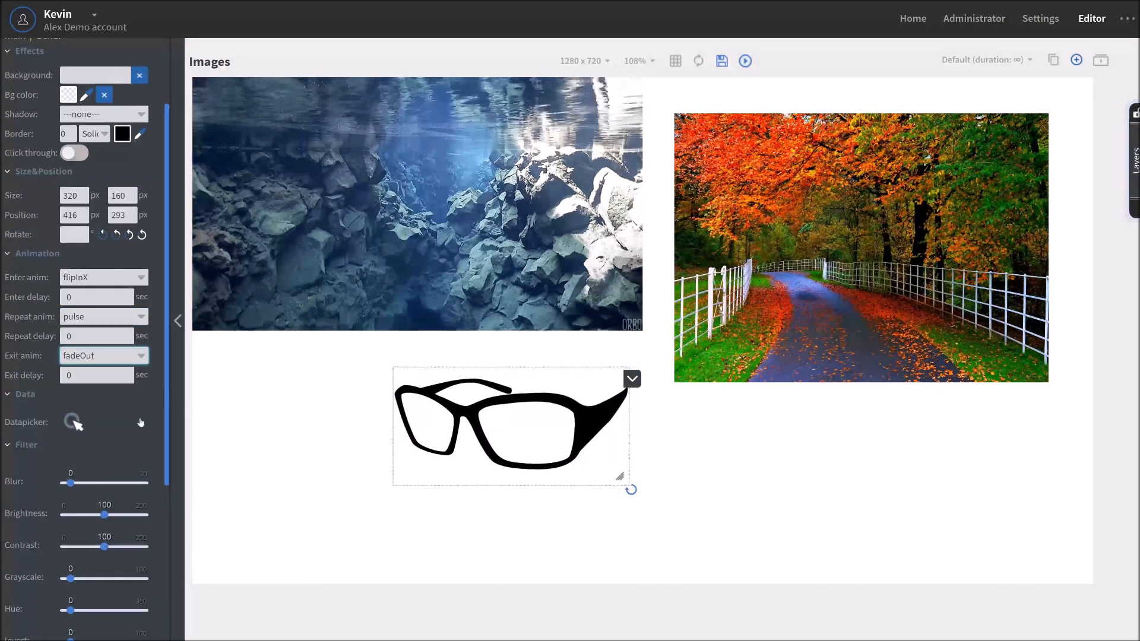
Try the blur and invert filters on the autumn path image, and set its brightness to 113 and saturation to 83.
{"action": "left_click", "coordinate": [717, 290]}
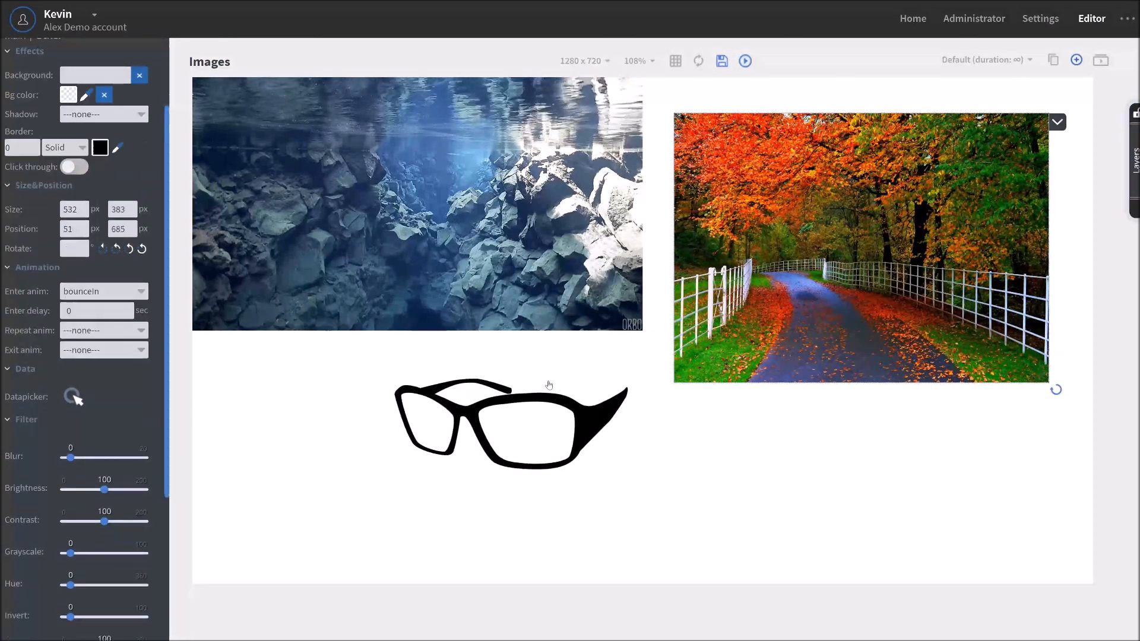
{"action": "scroll", "coordinate": [77, 347], "scroll_direction": "down", "scroll_amount": 2}
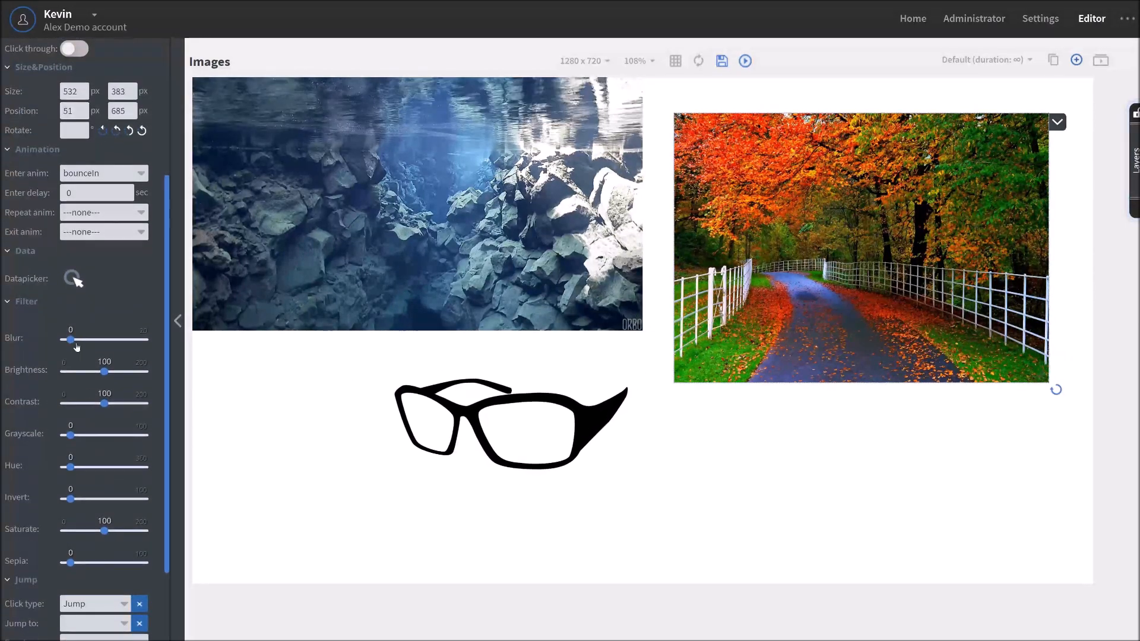
{"action": "mouse_move", "coordinate": [75, 343]}
{"action": "left_mouse_down"}
{"action": "mouse_move", "coordinate": [110, 373]}
{"action": "mouse_move", "coordinate": [69, 343]}
{"action": "left_mouse_up"}
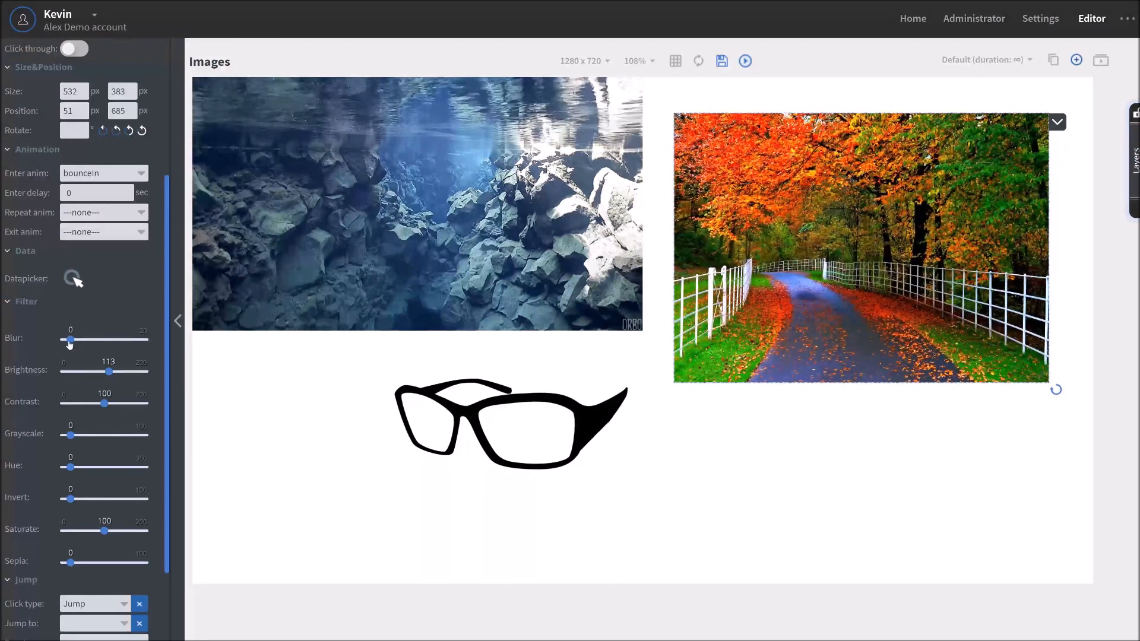
{"action": "scroll", "coordinate": [73, 380], "scroll_direction": "down", "scroll_amount": 2}
{"action": "left_click_drag", "start_coordinate": [70, 395], "coordinate": [93, 397]}
{"action": "left_click_drag", "start_coordinate": [84, 397], "coordinate": [95, 424]}
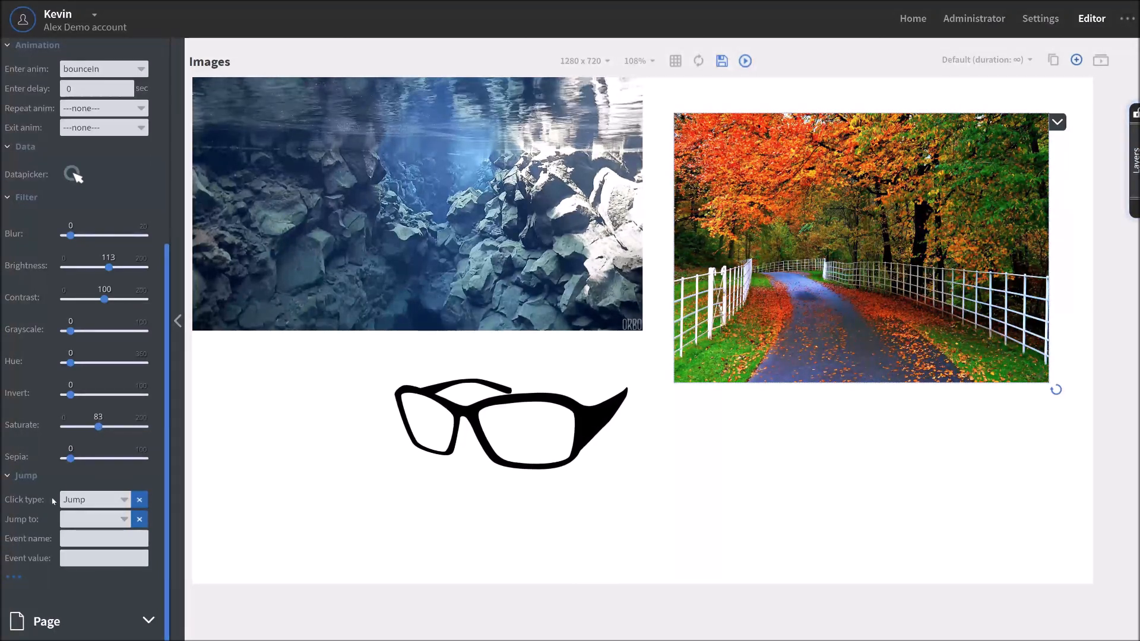
Expand the autumn path image's additional properties, try its opacity and set its rounding to about 3 px.
{"action": "left_click", "coordinate": [14, 578]}
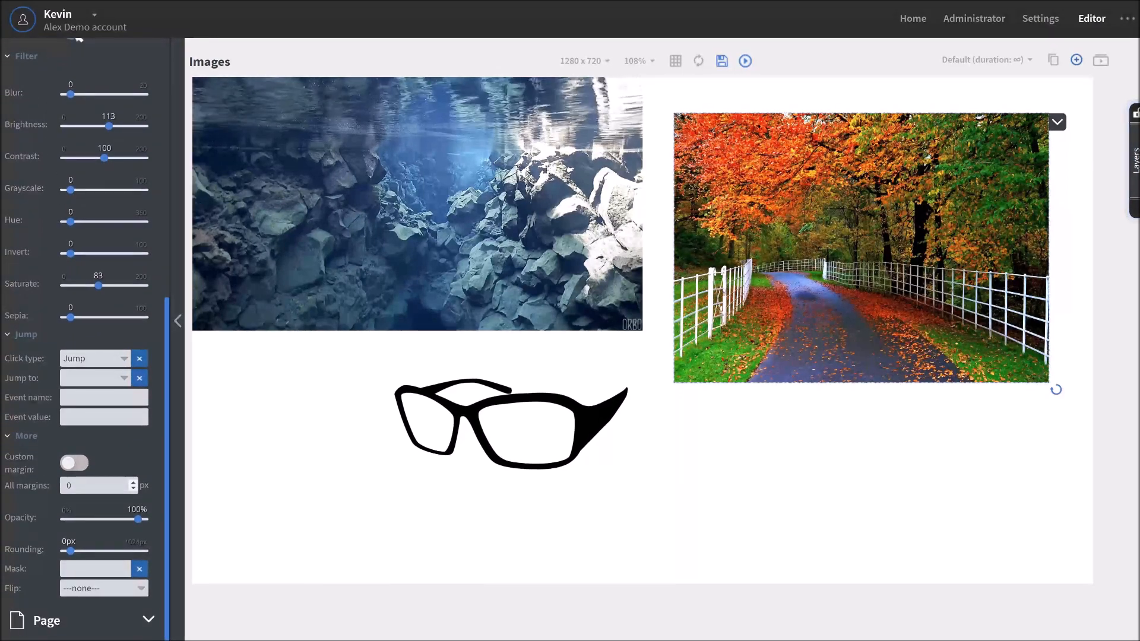
{"action": "mouse_move", "coordinate": [138, 520]}
{"action": "left_mouse_down"}
{"action": "mouse_move", "coordinate": [107, 518]}
{"action": "mouse_move", "coordinate": [140, 517]}
{"action": "left_mouse_up"}
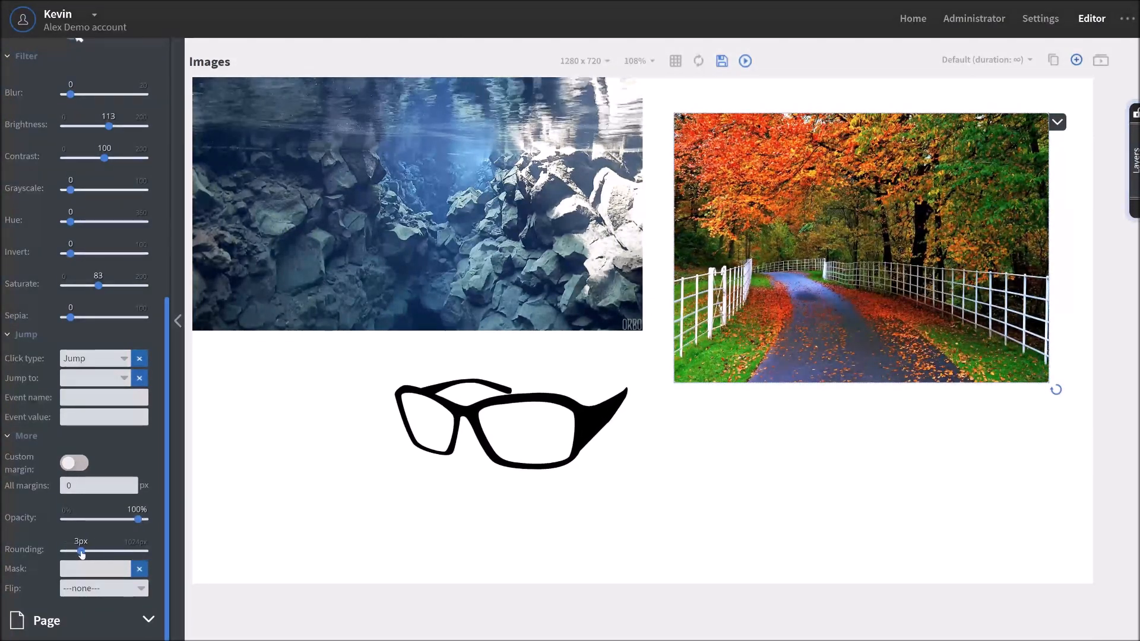
Move the underwater rocks image to about 18 px left and 27 px top, and save the page.
{"action": "scroll", "coordinate": [162, 377], "scroll_direction": "up", "scroll_amount": 8}
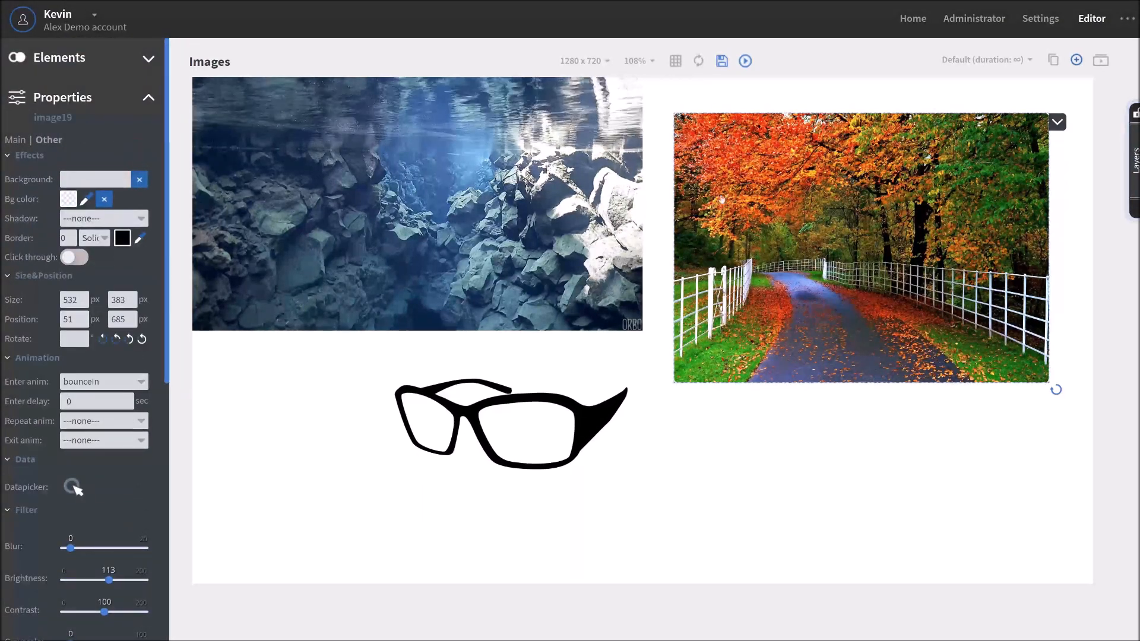
{"action": "left_click_drag", "start_coordinate": [514, 250], "coordinate": [527, 270]}
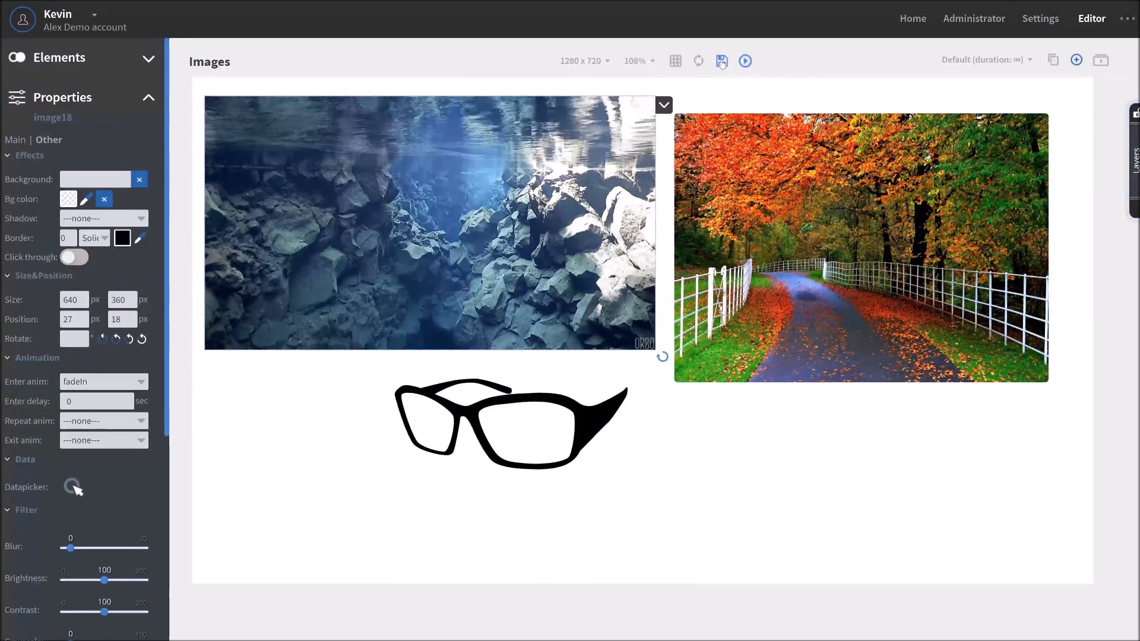
{"action": "left_click", "coordinate": [722, 61]}
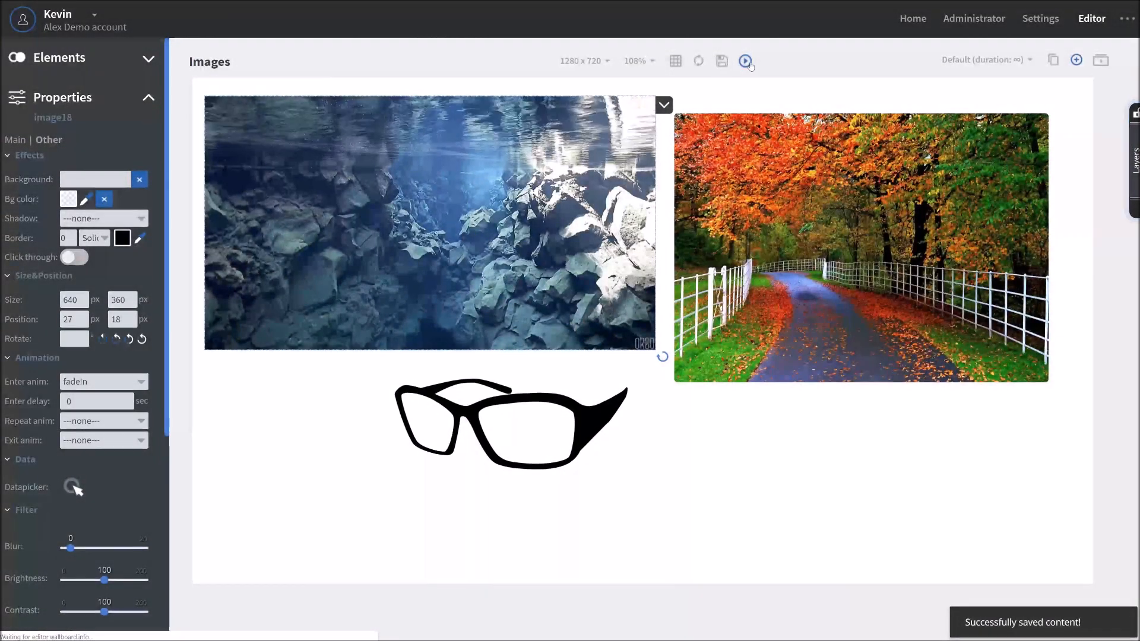
Preview the page with its image animations and return to the editor with nothing selected.
{"action": "mouse_move", "coordinate": [746, 61]}
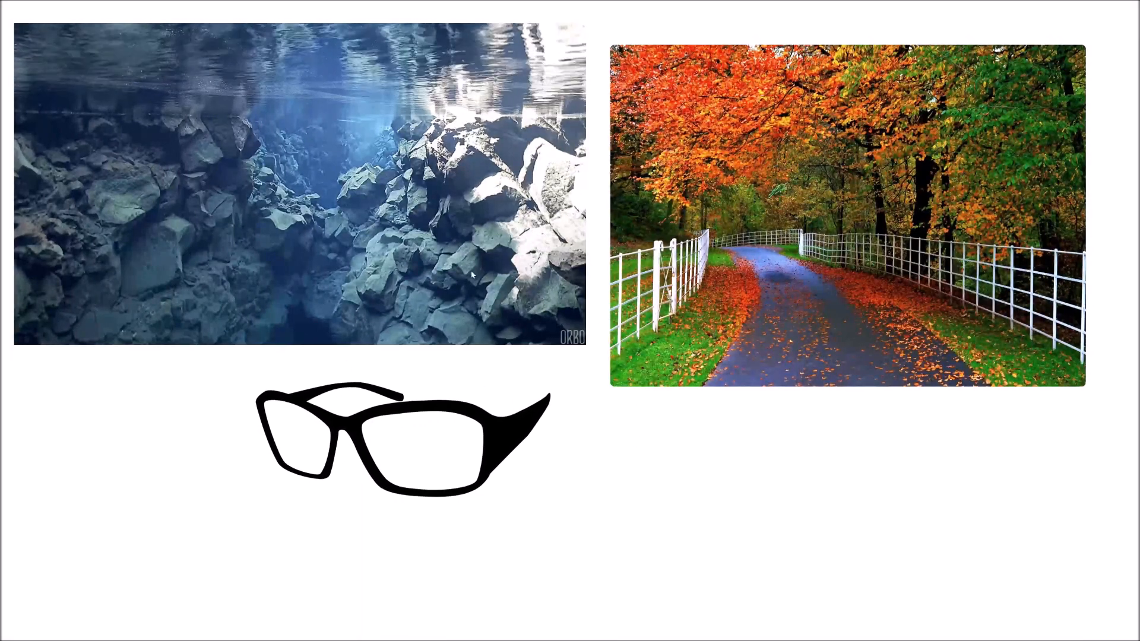
{"action": "key", "text": "ctrl+w"}
{"action": "left_click", "coordinate": [301, 402]}
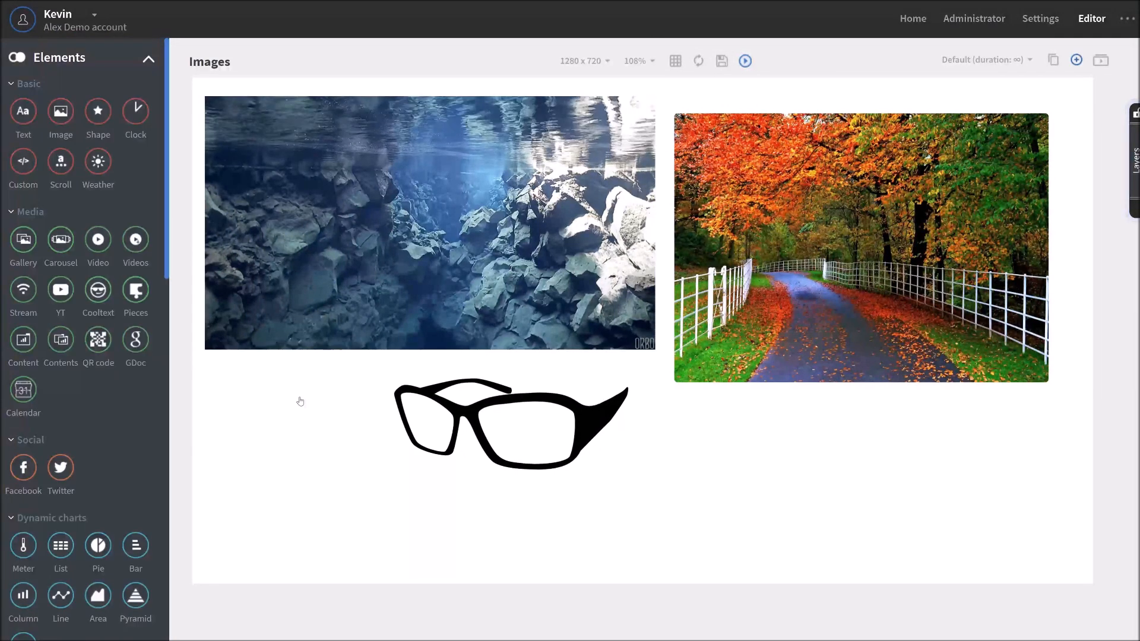
Add a Pieces element beside the glasses and delete the underwater, autumn path and glasses images.
{"action": "left_click_drag", "start_coordinate": [151, 290], "coordinate": [319, 423]}
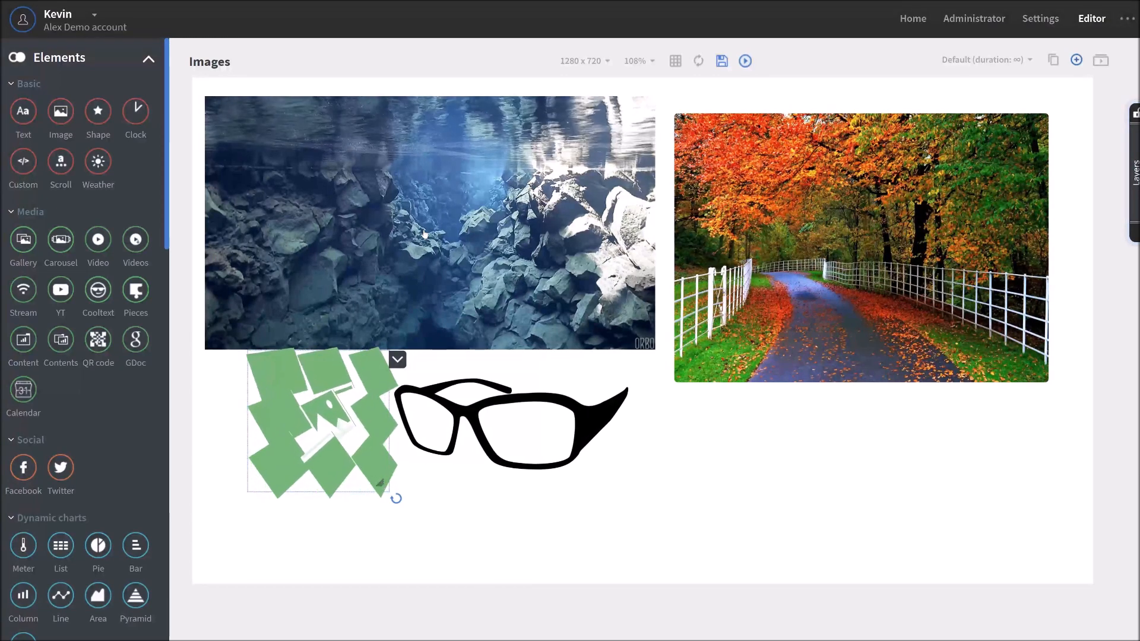
{"action": "left_click", "coordinate": [426, 235]}
{"action": "key", "text": "Delete"}
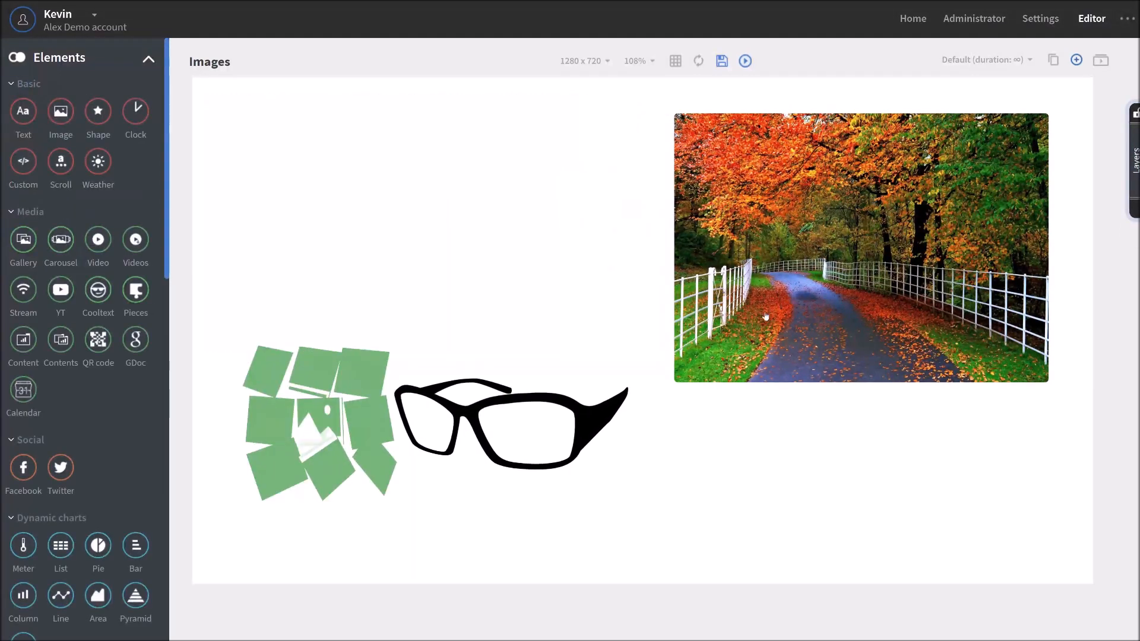
{"action": "left_click", "coordinate": [694, 361]}
{"action": "key", "text": "Delete"}
{"action": "left_click", "coordinate": [483, 416]}
{"action": "key", "text": "Delete"}
Size the Pieces element to half the page's width and height and centre it on the page.
{"action": "left_click", "coordinate": [341, 411]}
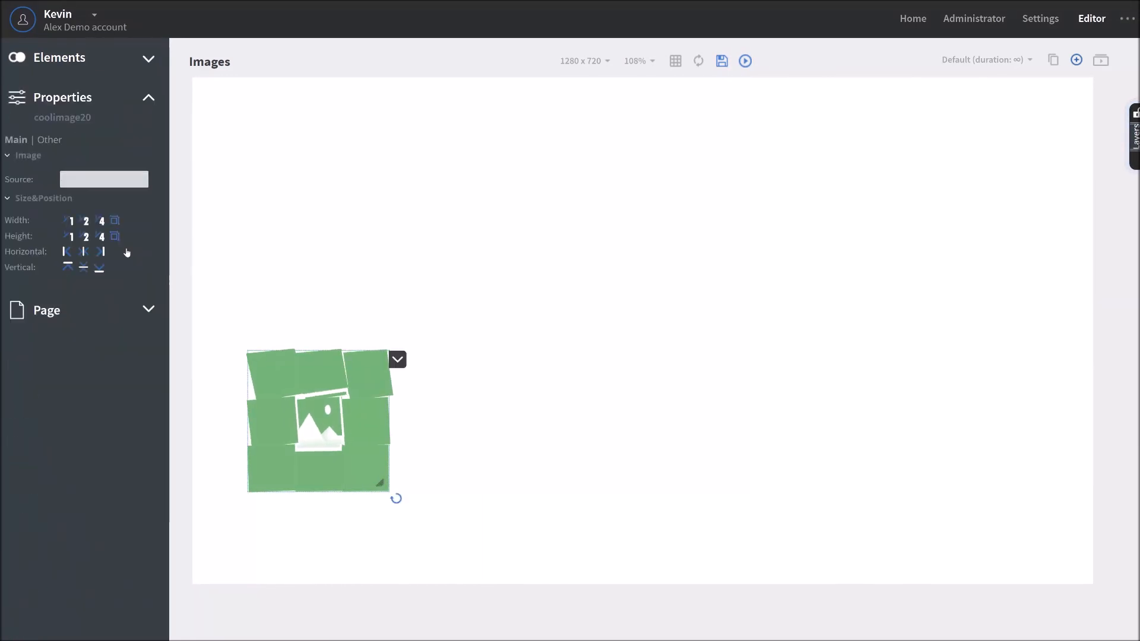
{"action": "left_click", "coordinate": [86, 220]}
{"action": "left_click", "coordinate": [87, 237]}
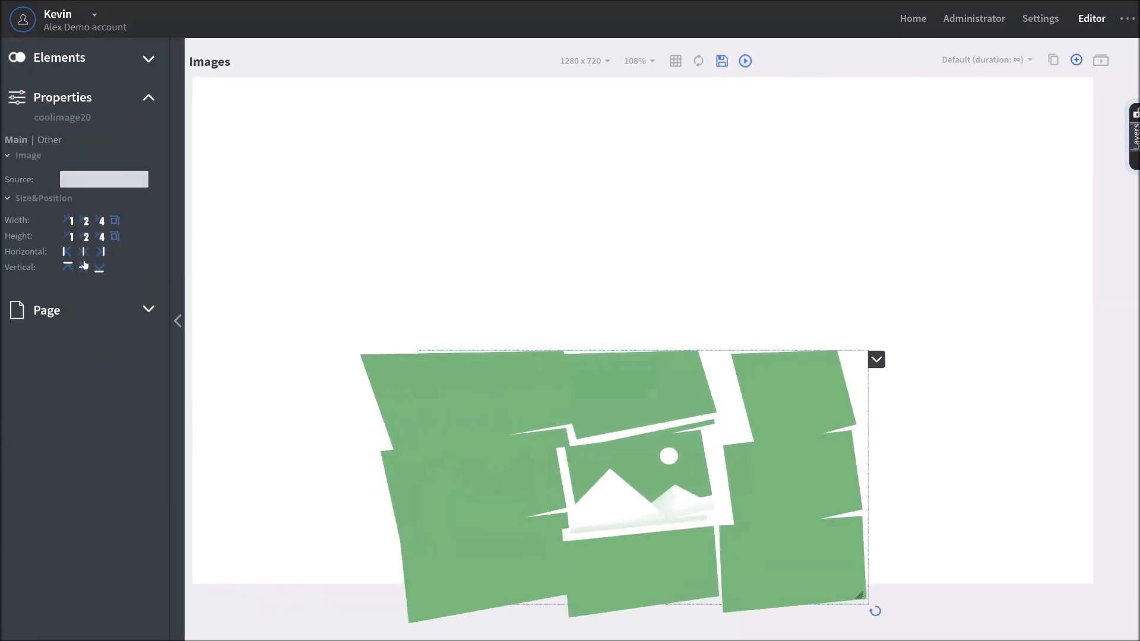
Use the beautiful-nature picture as the Pieces element's image source.
{"action": "left_click", "coordinate": [104, 180]}
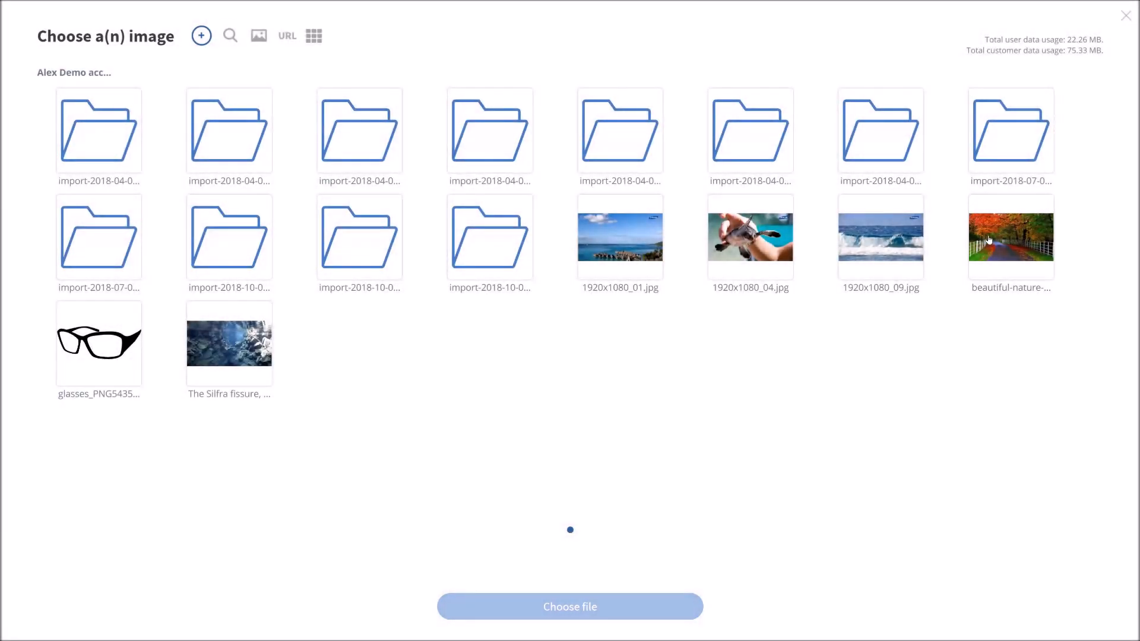
{"action": "left_click", "coordinate": [992, 250]}
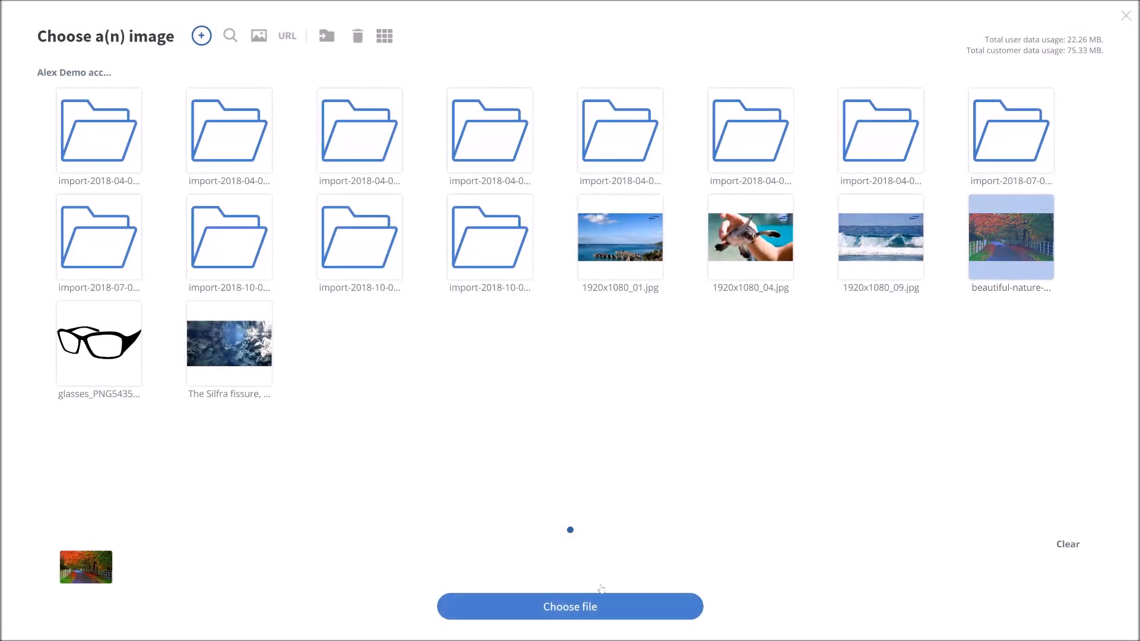
{"action": "left_click", "coordinate": [602, 606]}
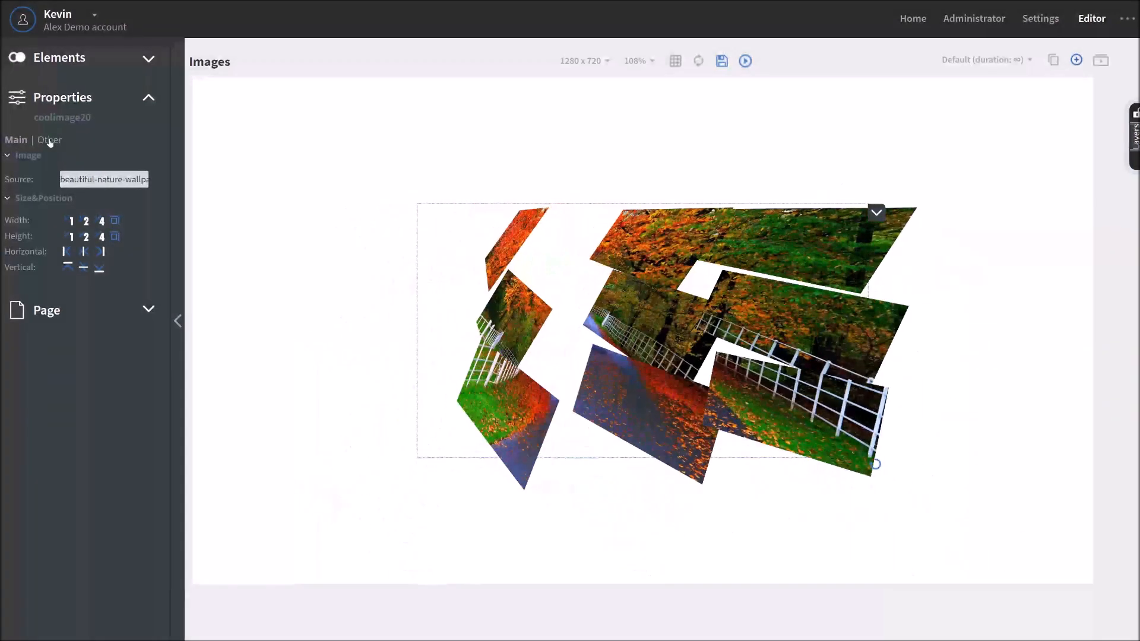
Set the Pieces element's behaviour animation to Animation 1.
{"action": "left_click", "coordinate": [49, 141]}
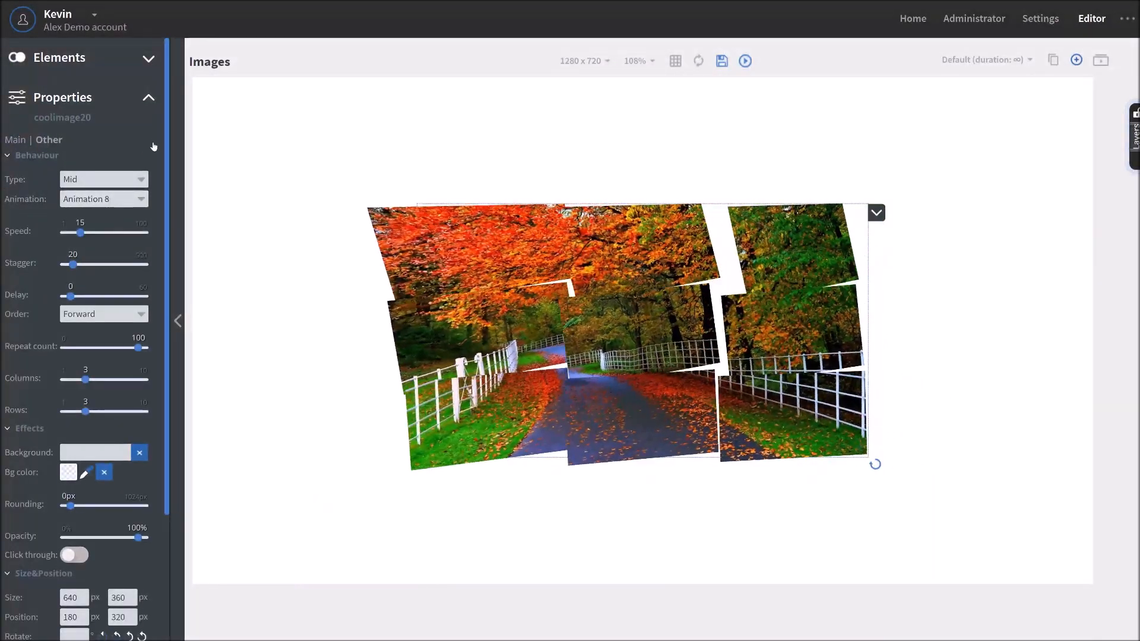
{"action": "left_click", "coordinate": [119, 200]}
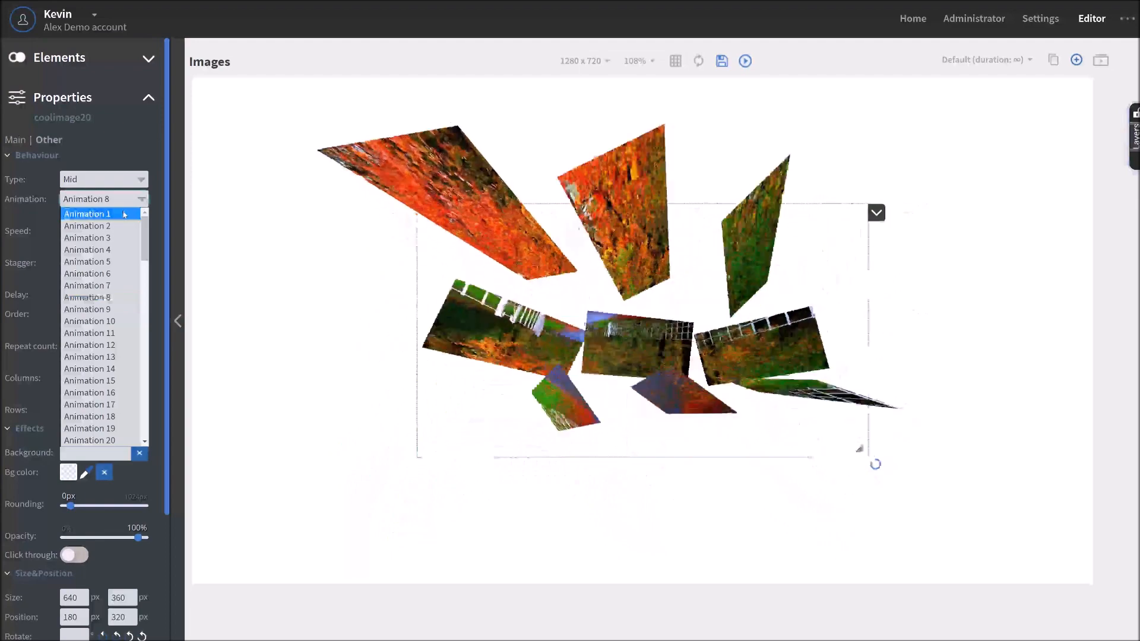
{"action": "left_click", "coordinate": [124, 214]}
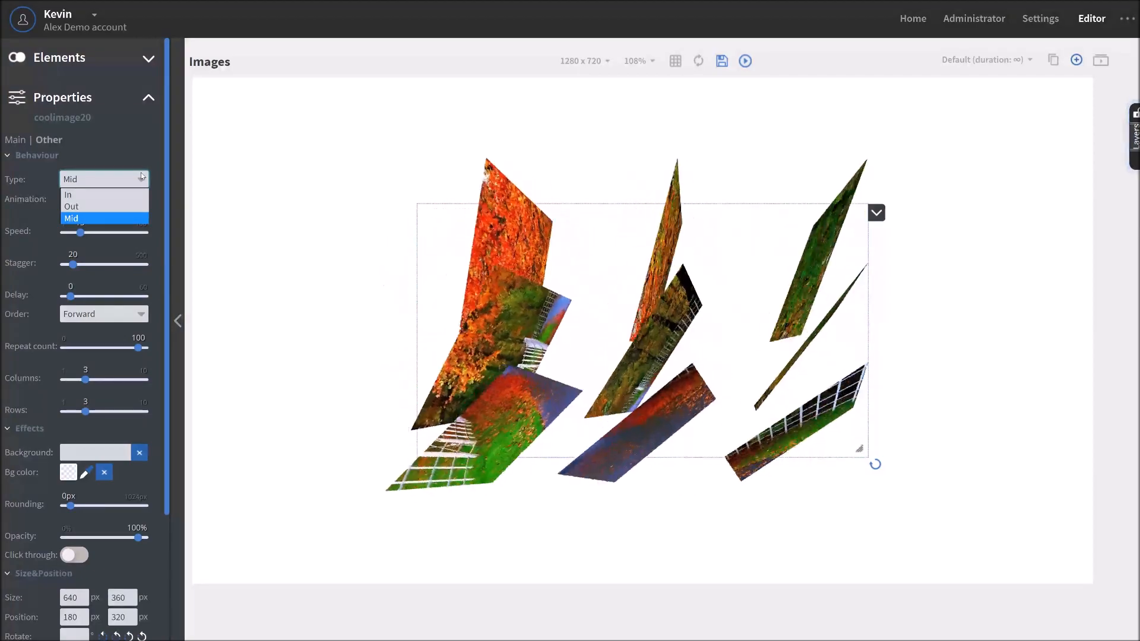
Set the Pieces element's animation type to In, trying Out before choosing In again.
{"action": "left_click", "coordinate": [115, 195]}
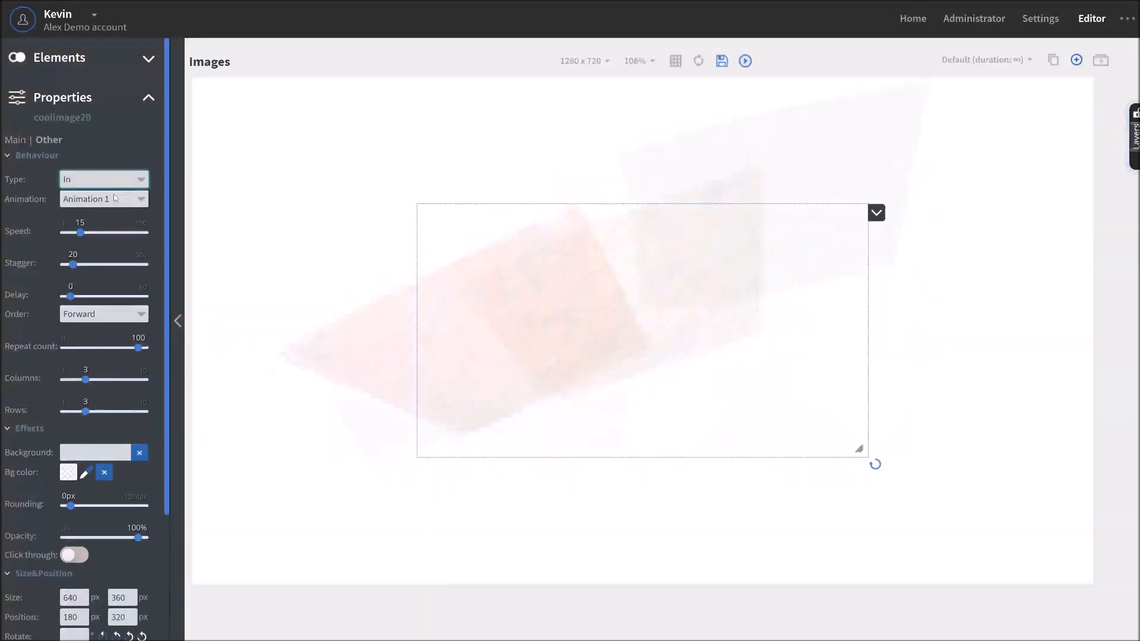
{"action": "left_click", "coordinate": [107, 180]}
{"action": "left_click", "coordinate": [95, 208]}
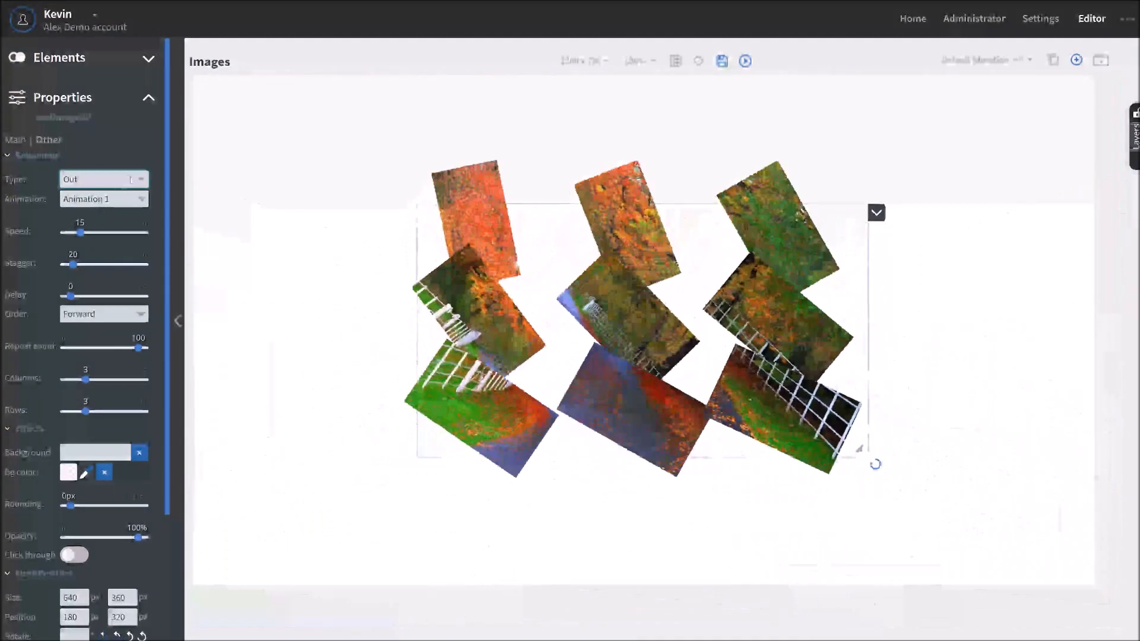
{"action": "left_click", "coordinate": [123, 196]}
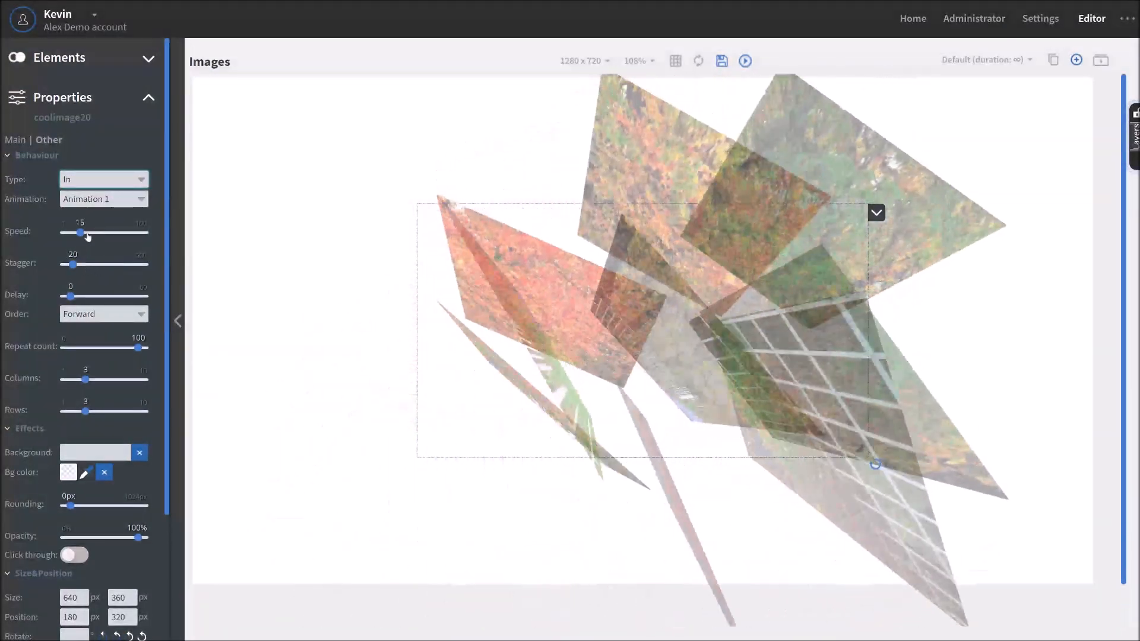
Set the Pieces element's animation speed to 15 and its stagger to 49, trying stagger values of 15 and 150 along the way.
{"action": "left_click_drag", "start_coordinate": [82, 236], "coordinate": [80, 233]}
{"action": "left_click", "coordinate": [74, 265]}
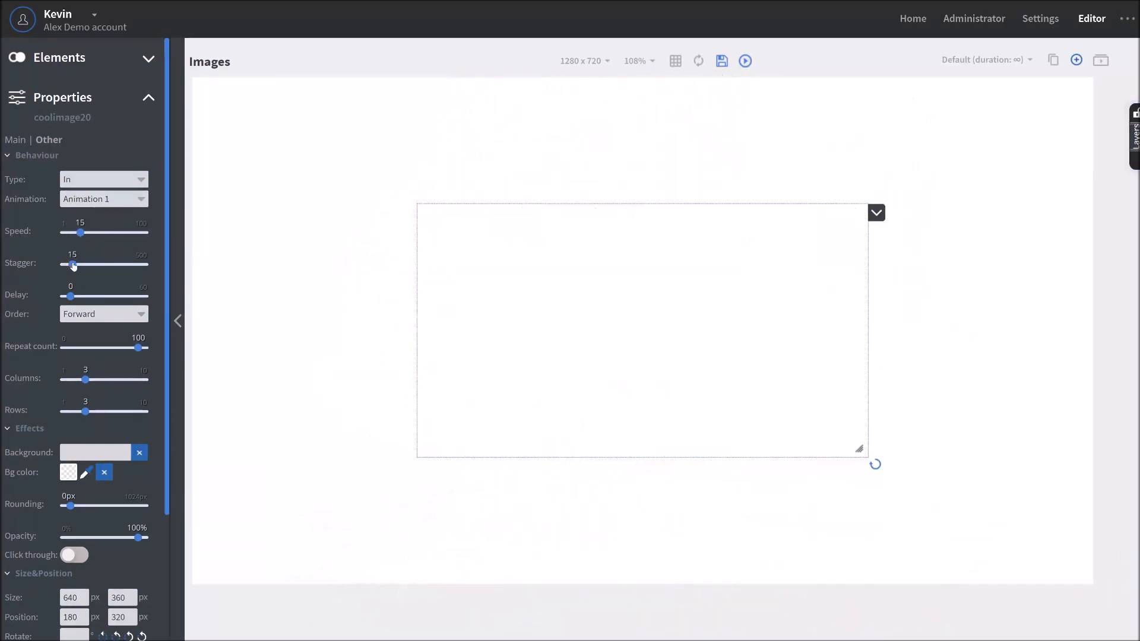
{"action": "left_click", "coordinate": [89, 265]}
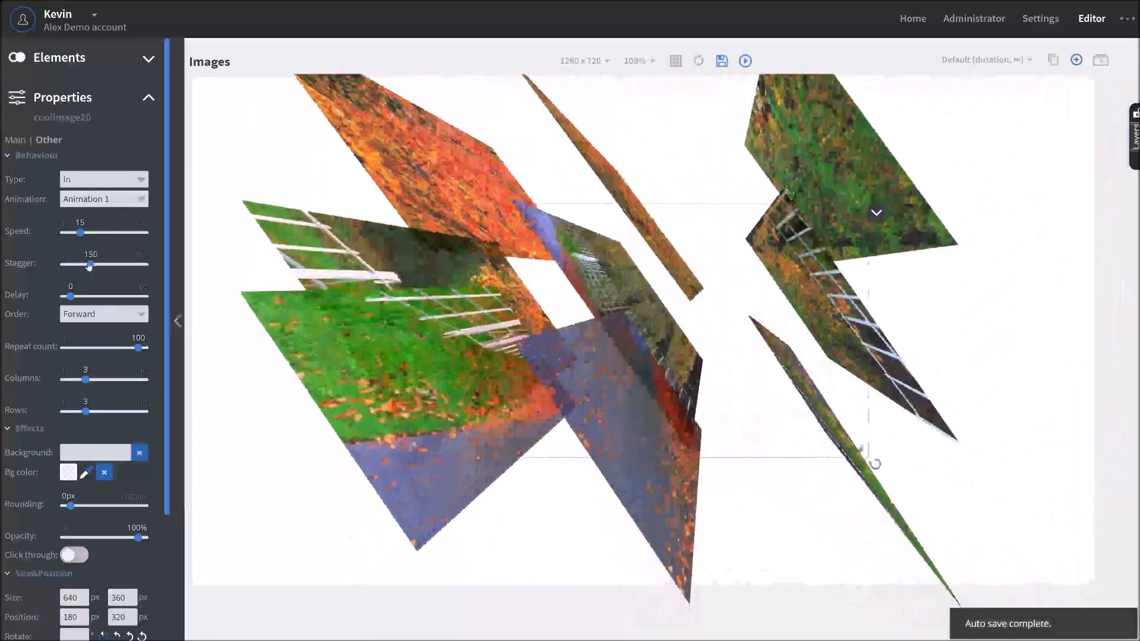
{"action": "left_click", "coordinate": [76, 265]}
Set the order of the Pieces animation to Random after trying Reverse and Forward.
{"action": "left_click", "coordinate": [102, 314]}
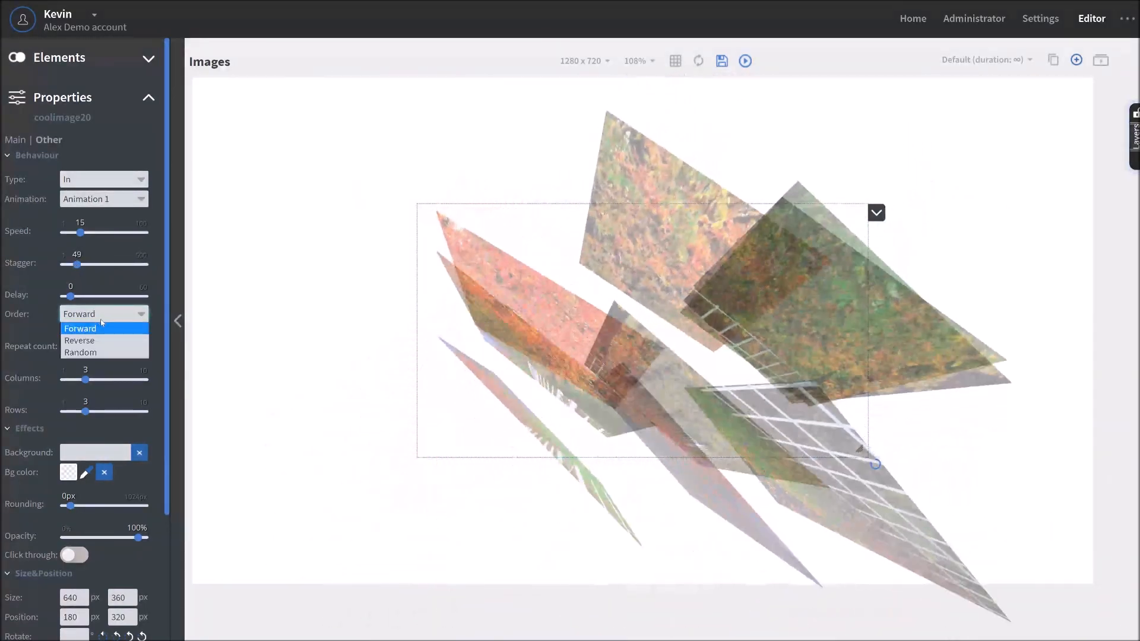
{"action": "key", "text": "Down"}
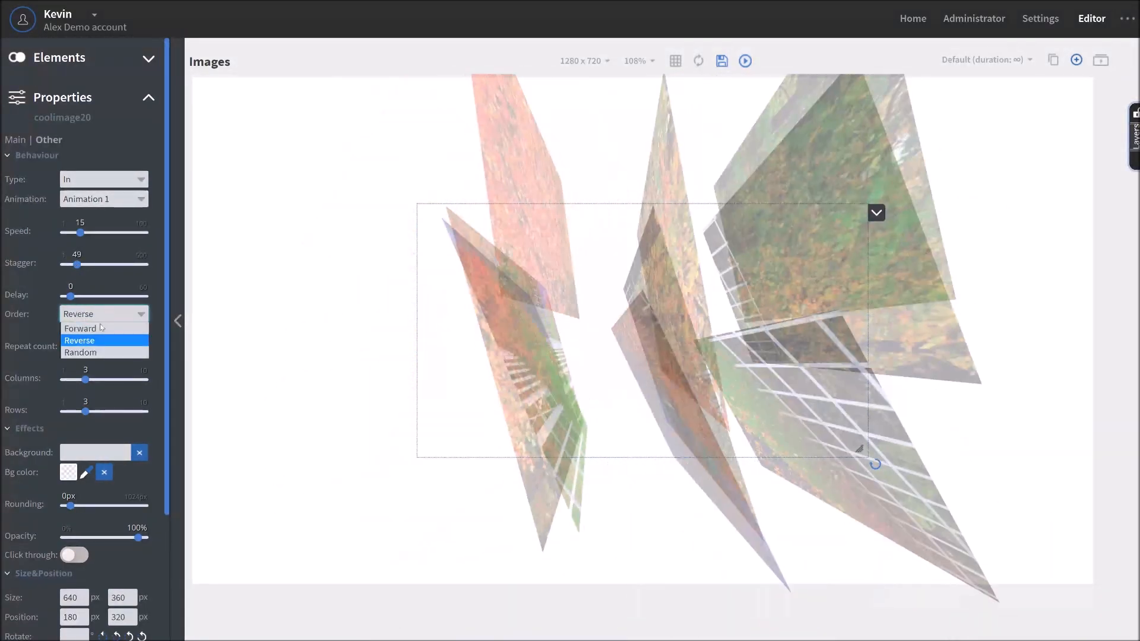
{"action": "left_click", "coordinate": [95, 329]}
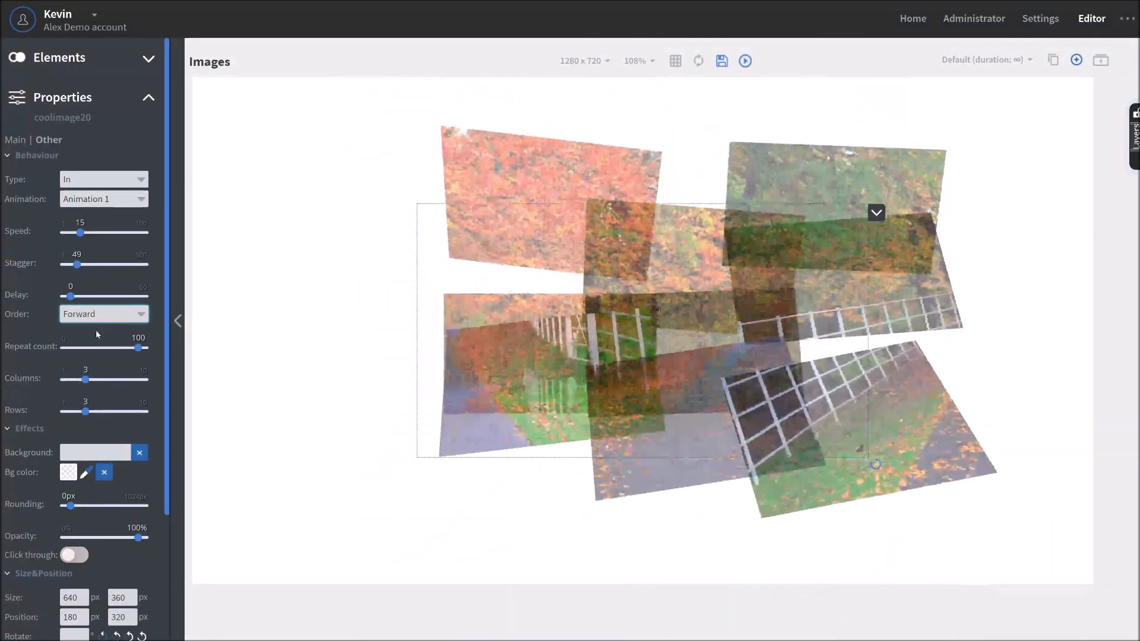
{"action": "left_click", "coordinate": [101, 314]}
{"action": "left_click", "coordinate": [102, 352]}
Set the Pieces animation's repeat count to 0.
{"action": "scroll", "coordinate": [130, 321], "scroll_direction": "down", "scroll_amount": 1}
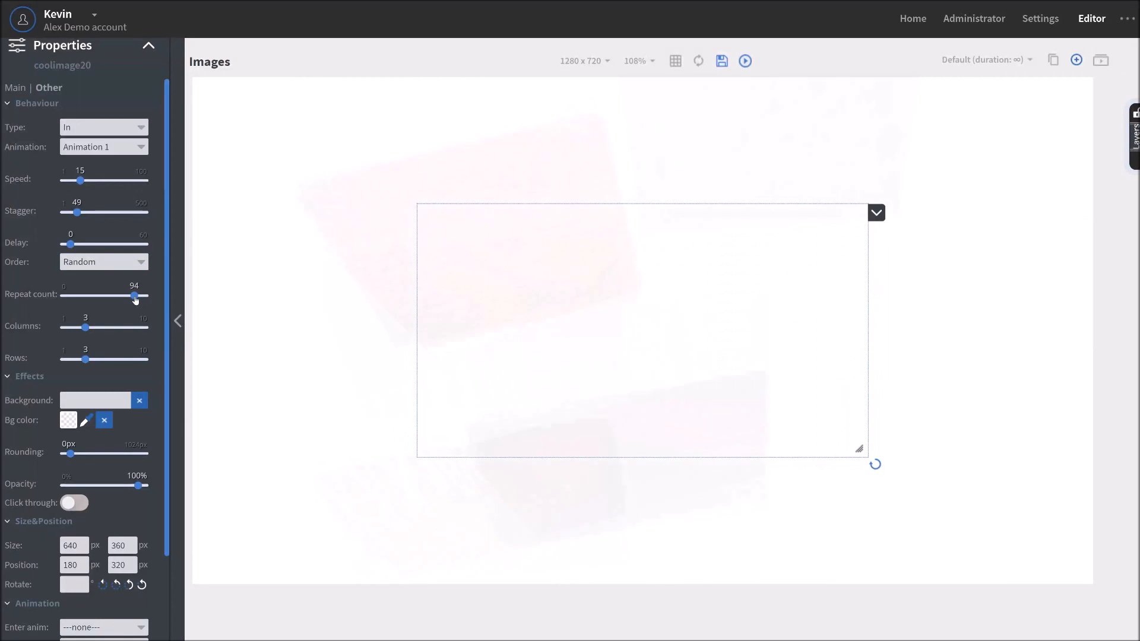
{"action": "left_click_drag", "start_coordinate": [70, 301], "coordinate": [66, 302]}
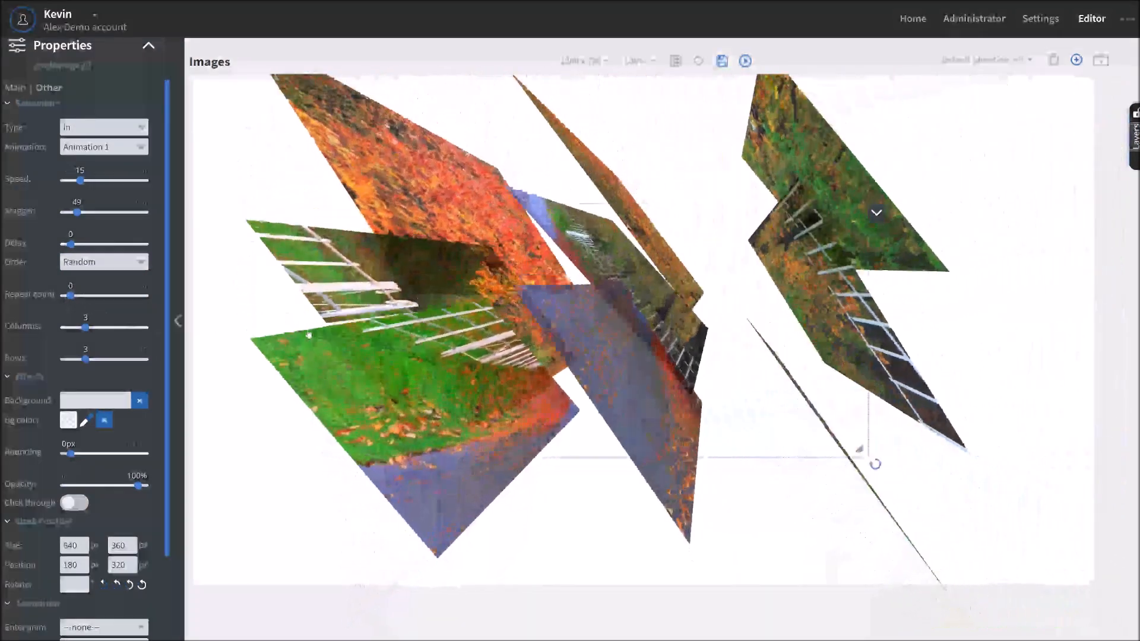
{"action": "scroll", "coordinate": [114, 375], "scroll_direction": "down", "scroll_amount": 1}
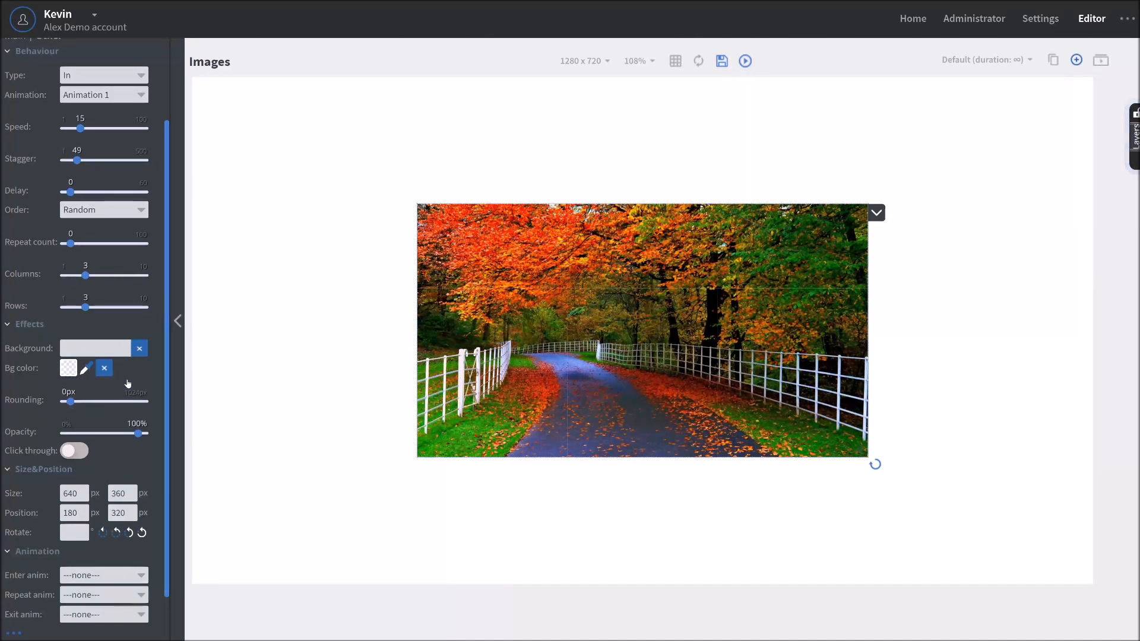
{"action": "scroll", "coordinate": [128, 384], "scroll_direction": "up", "scroll_amount": 2}
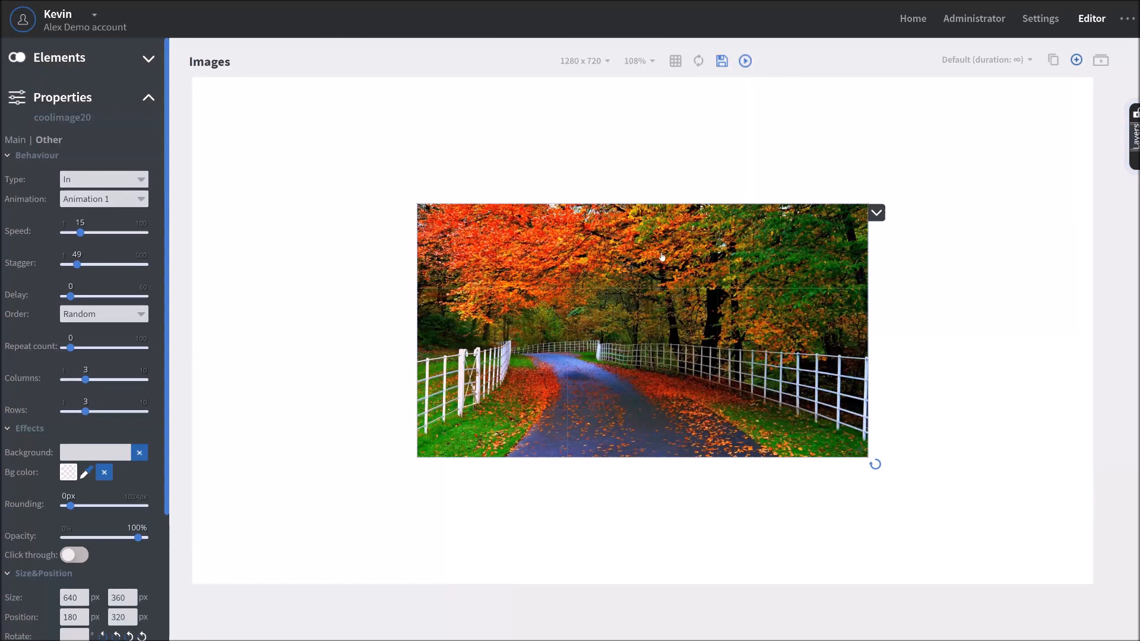
Save the page, preview the Pieces animation in the browser and return to the editor.
{"action": "left_click", "coordinate": [722, 62]}
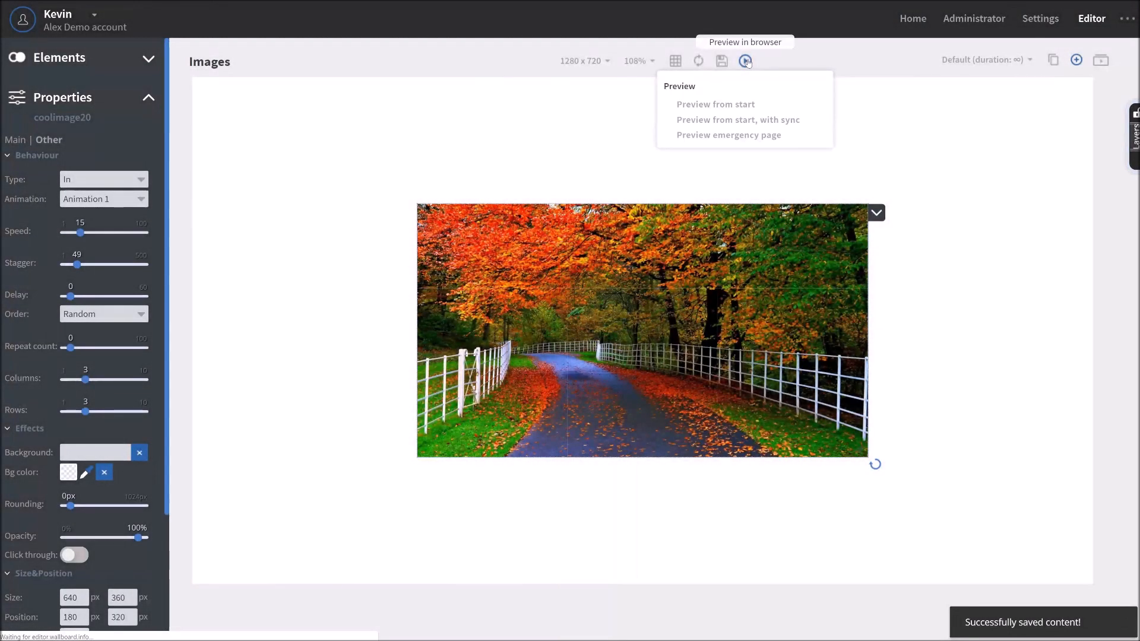
{"action": "left_click", "coordinate": [747, 62]}
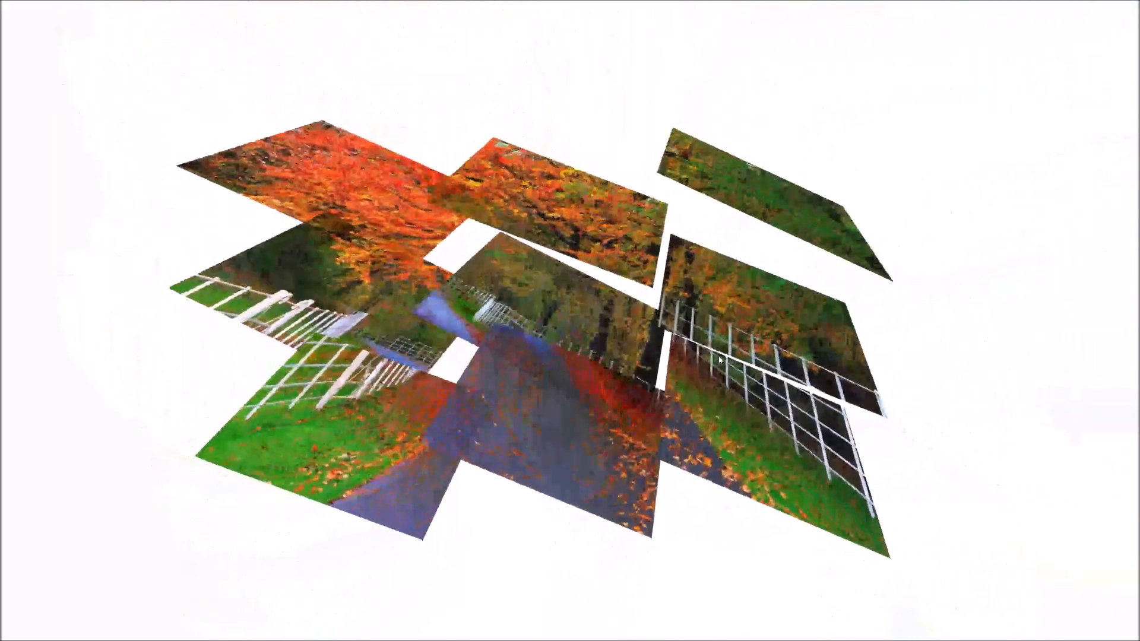
{"action": "key", "text": "Escape"}
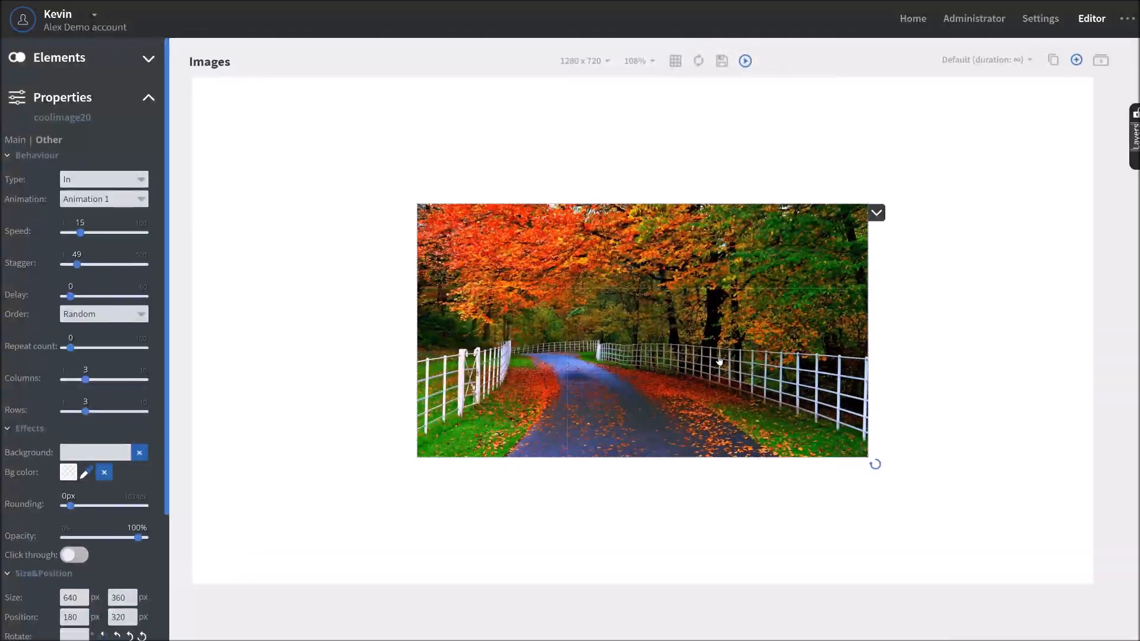